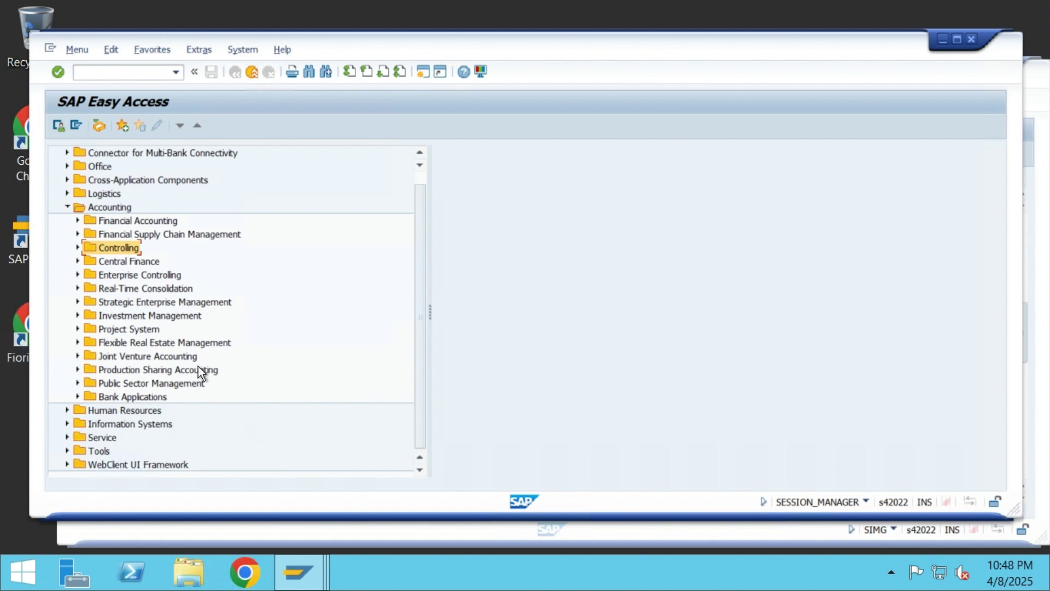
Open the settlement rule of the NS01 Machinist Hiring internal order for editing through the change order transaction KO02
left_click(78, 248)
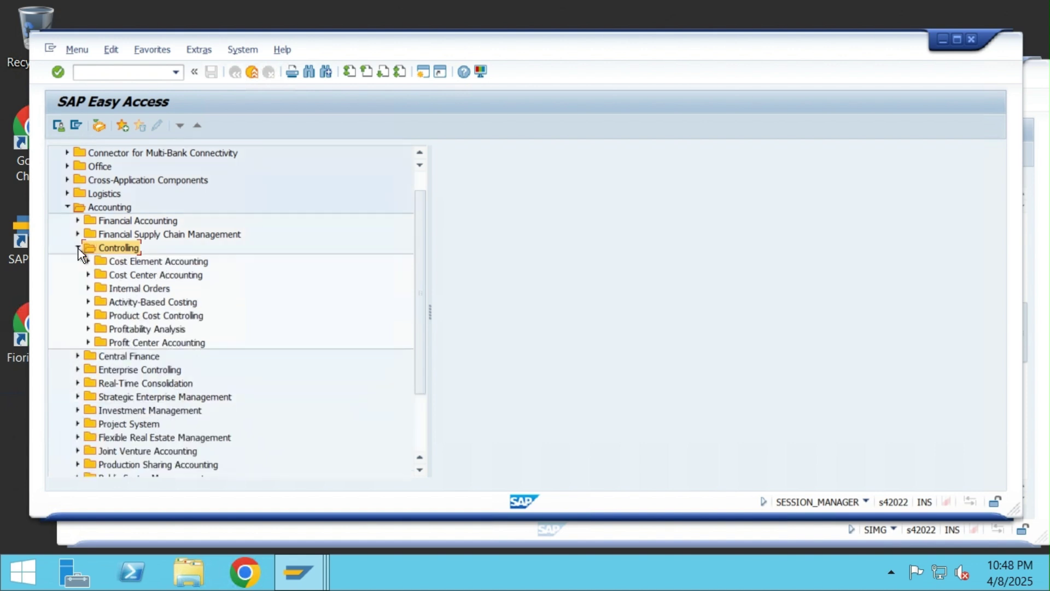
left_click(88, 288)
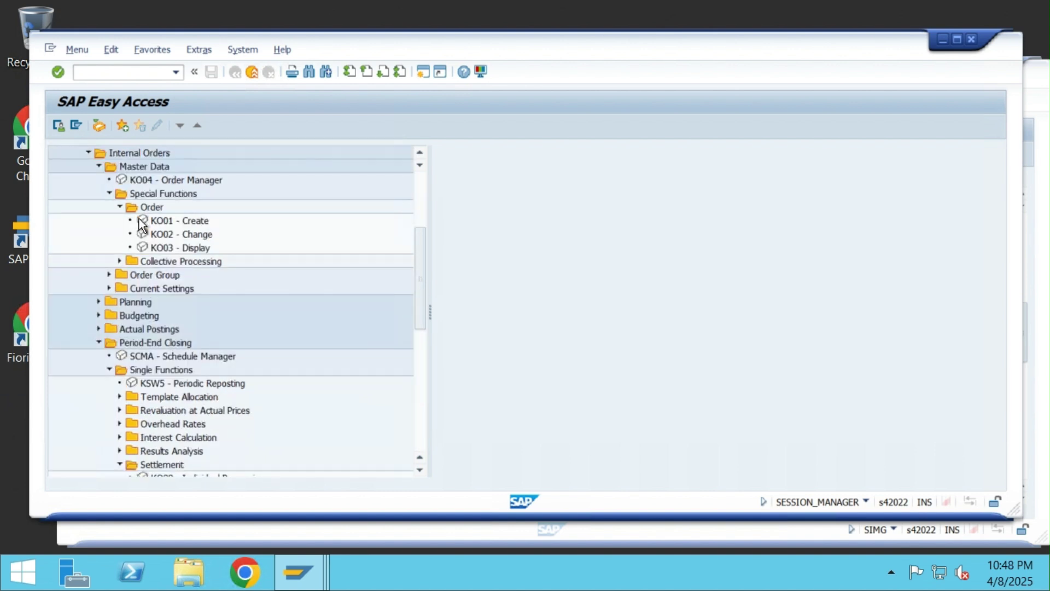
double_click(172, 236)
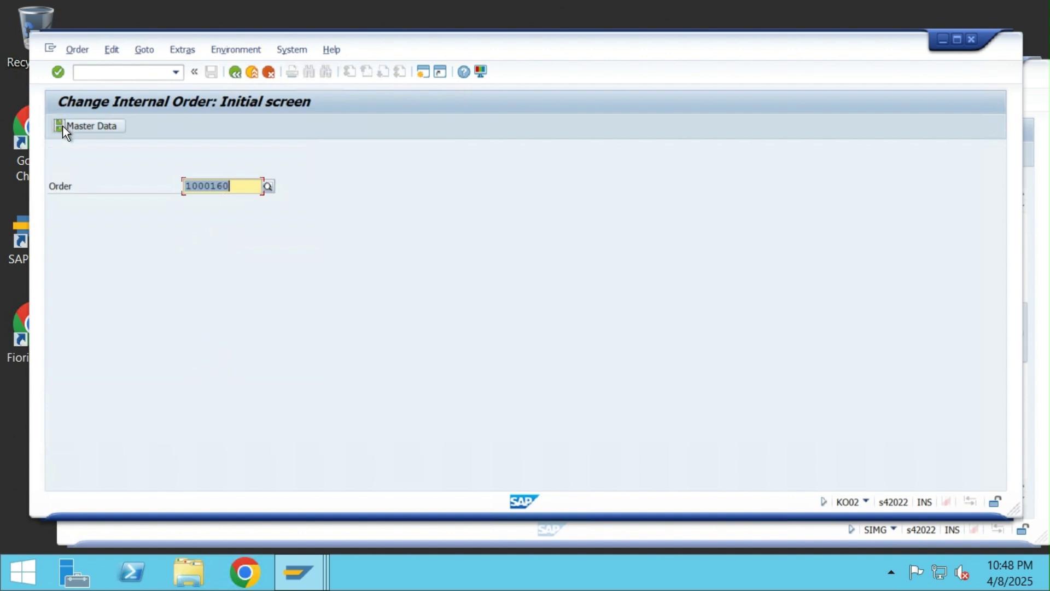
left_click(64, 126)
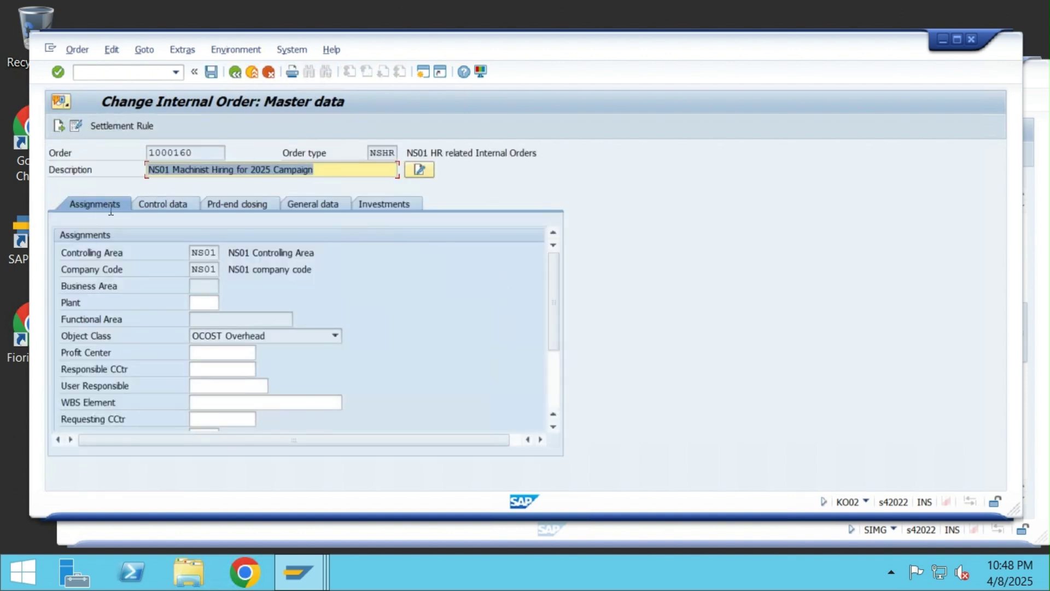
left_click(116, 124)
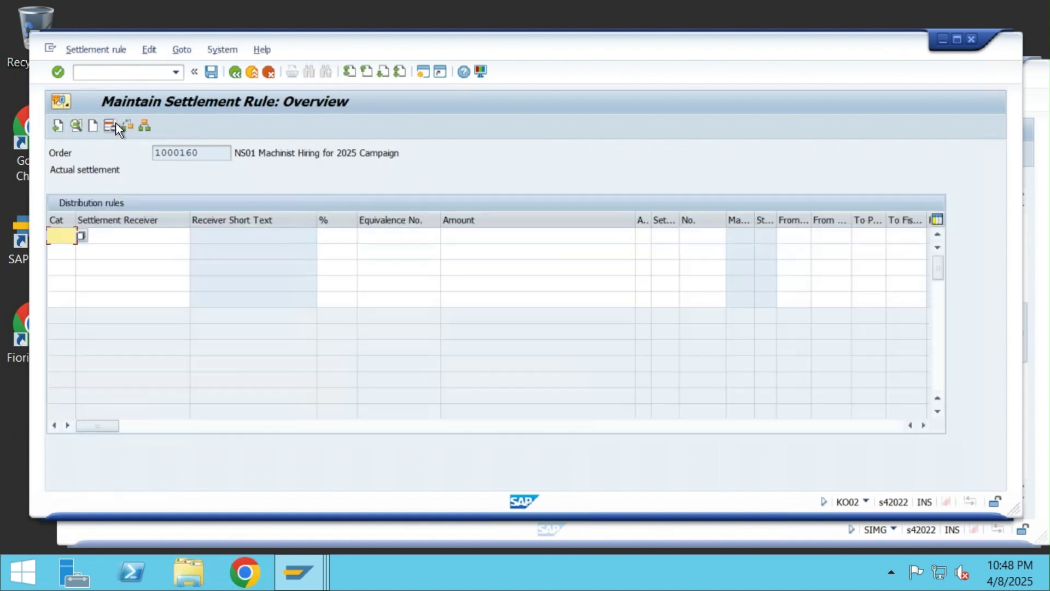
Add a distribution rule with category CTR, cost center PROD-1-CC as settlement receiver and a share of 25%
left_click(80, 236)
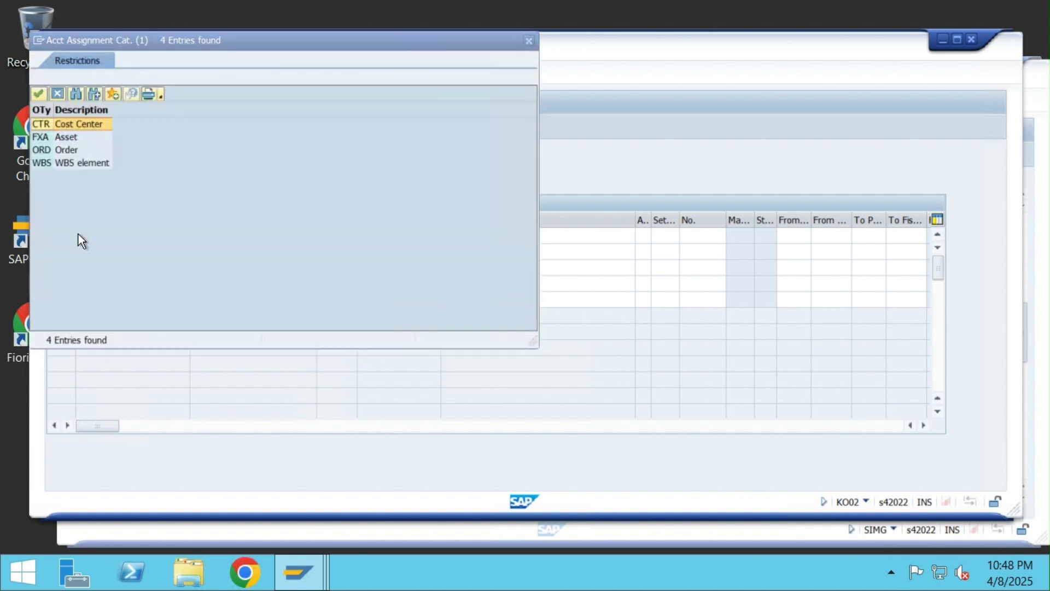
double_click(74, 123)
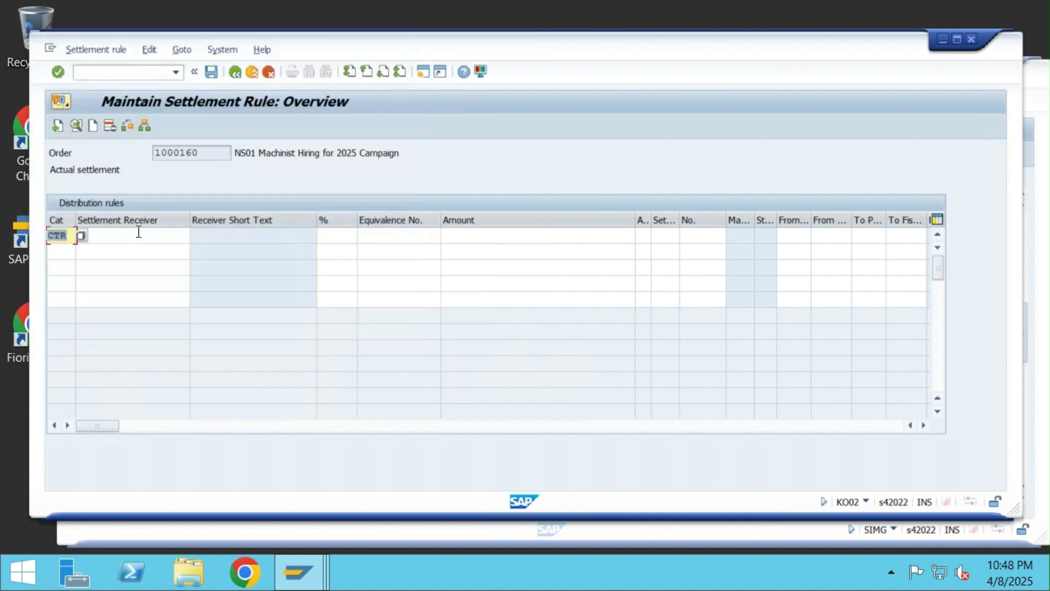
left_click(139, 232)
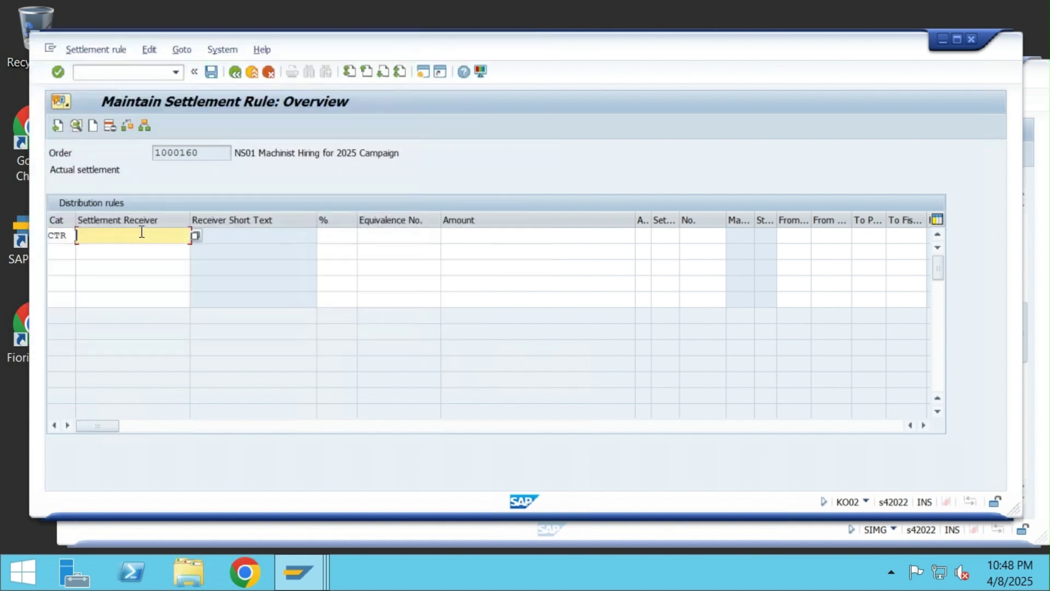
left_click(194, 235)
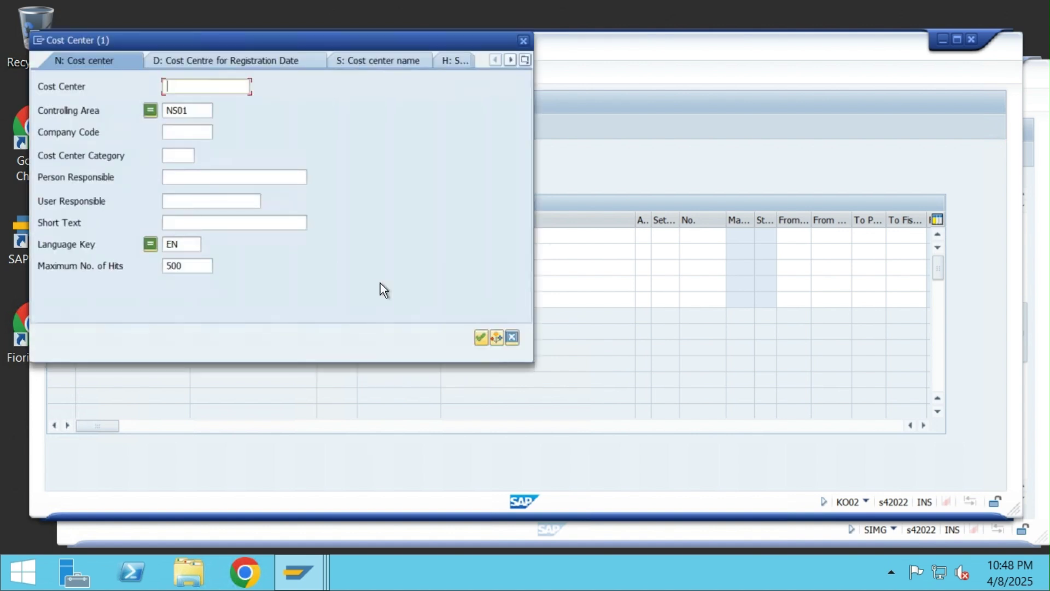
left_click(480, 335)
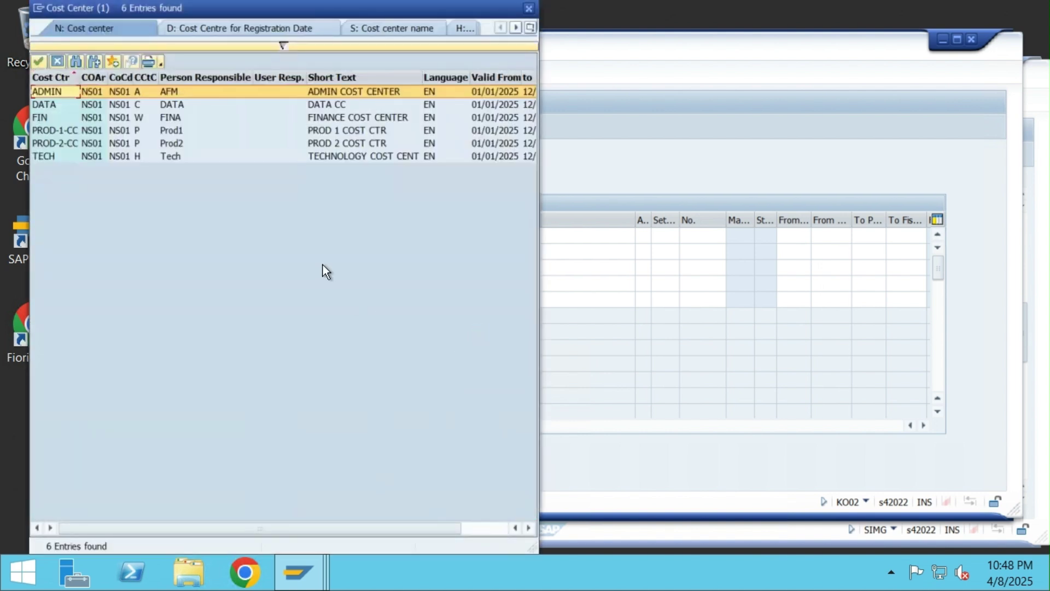
double_click(55, 130)
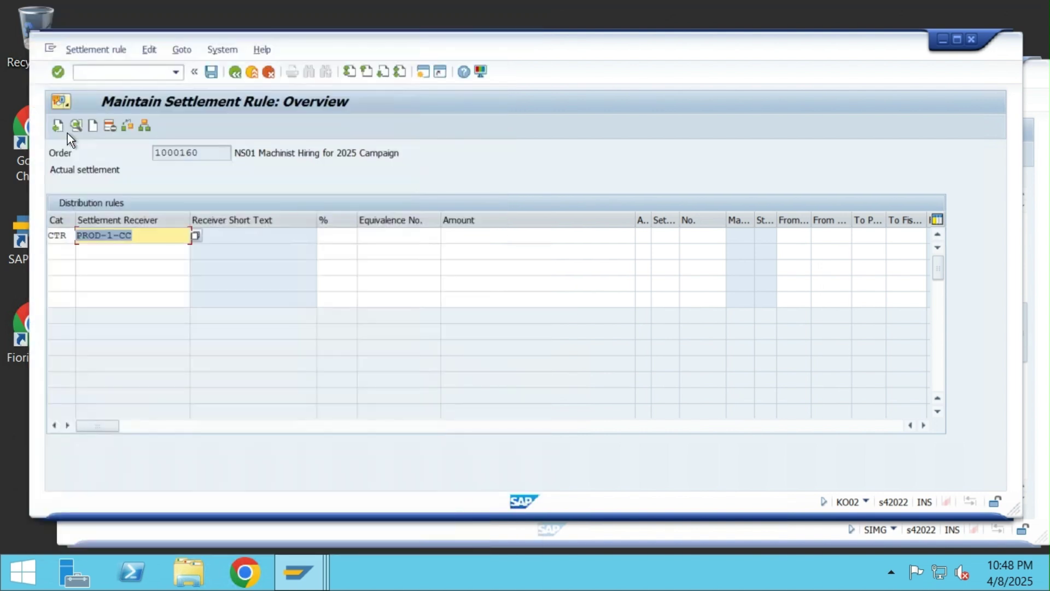
left_click(349, 235)
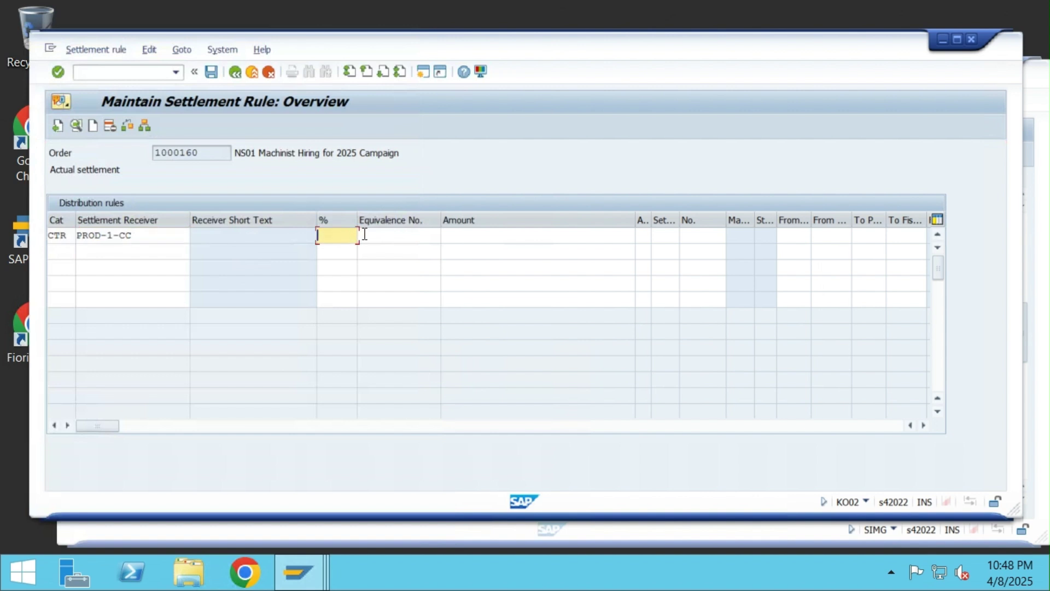
type("25")
key("Return")
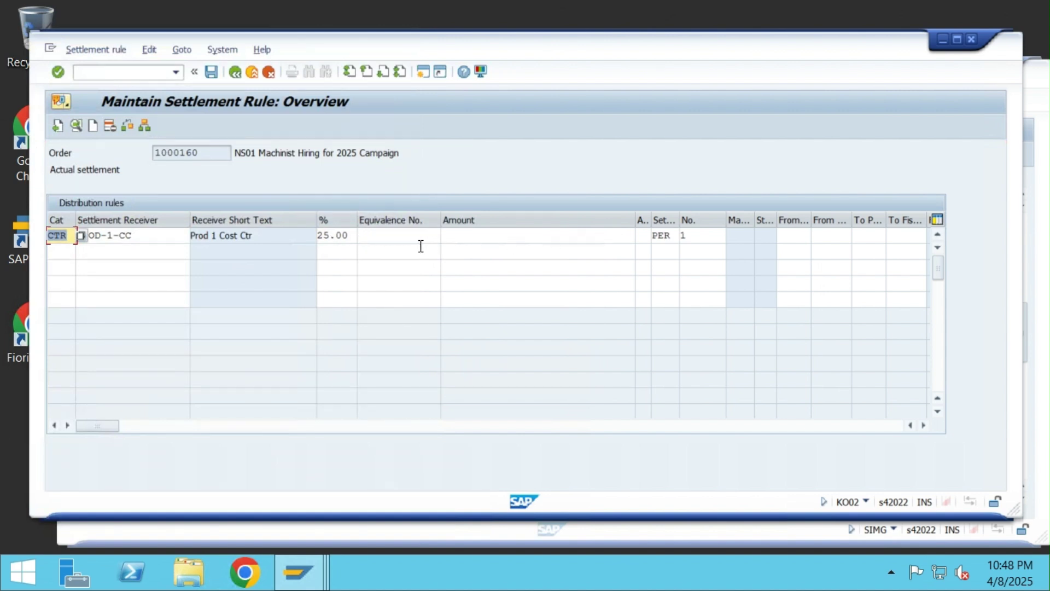
Add a second distribution rule with category CTR and cost center PROD-2-CC as settlement receiver
left_click(61, 254)
type("CTR")
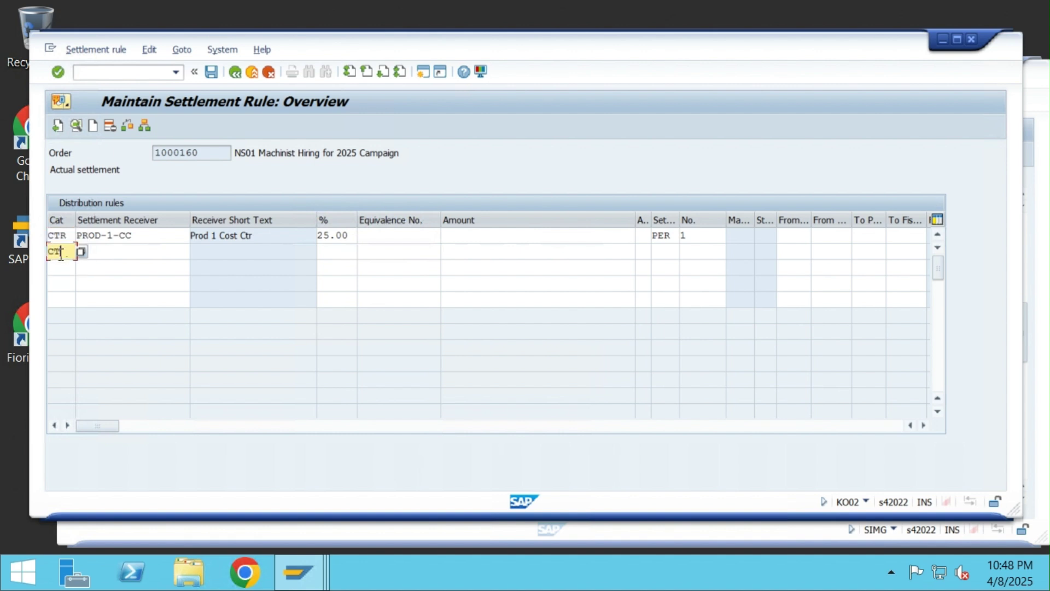
key("Return")
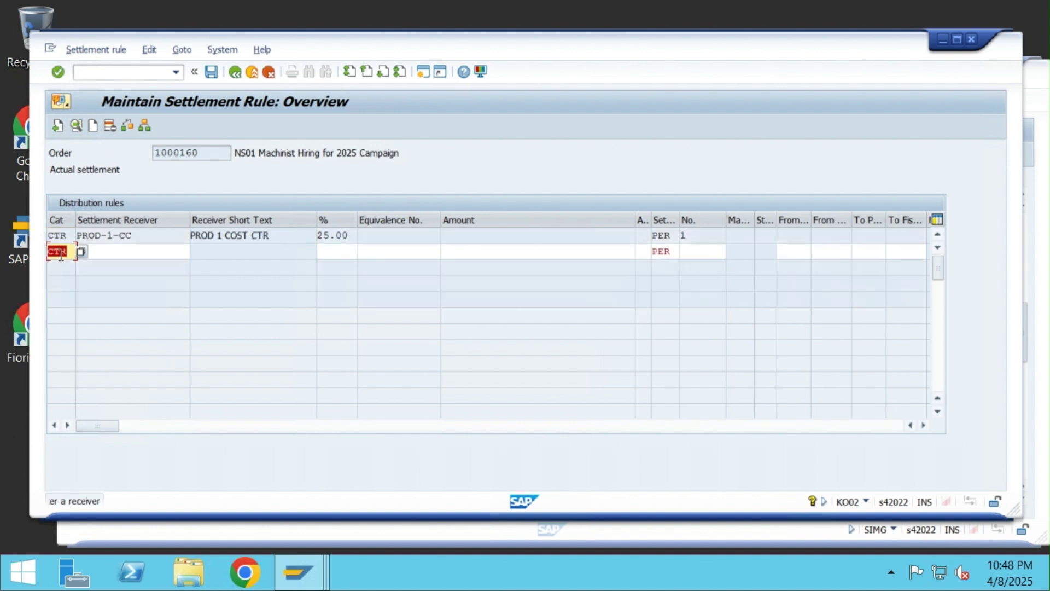
left_click(106, 254)
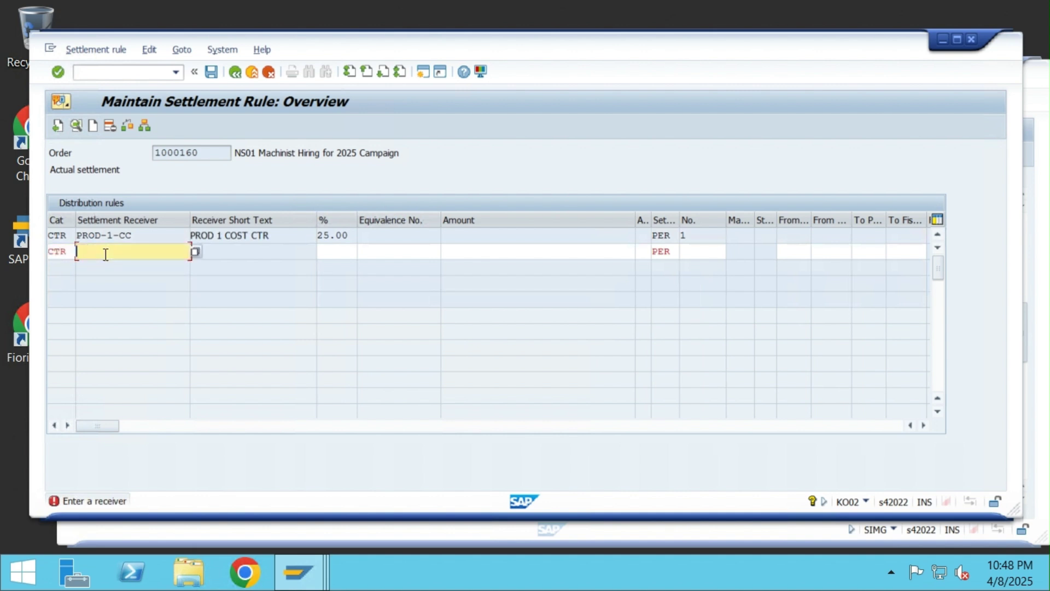
type("Prod")
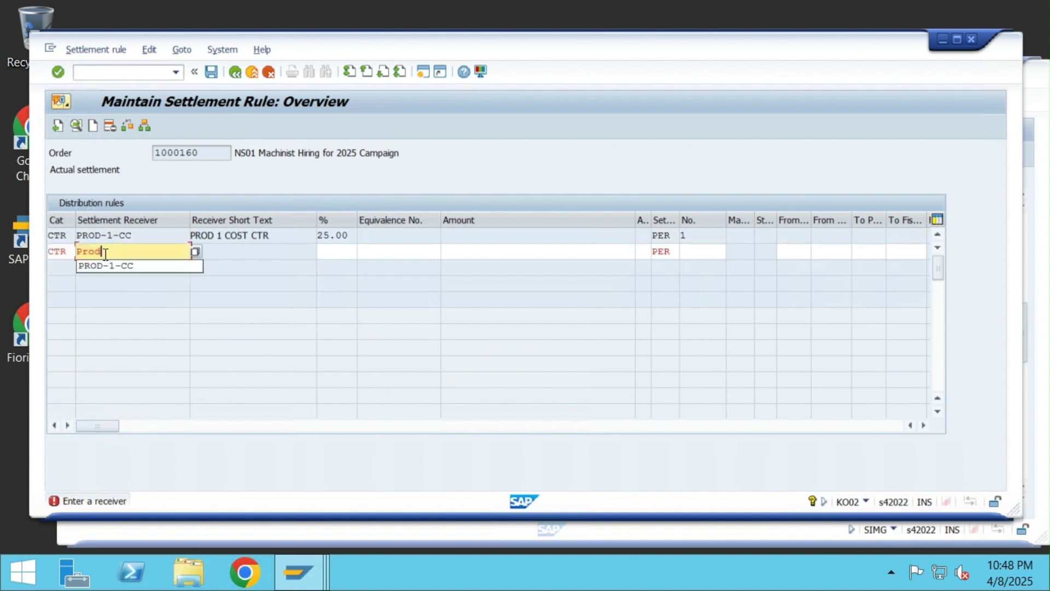
type("-2-cc")
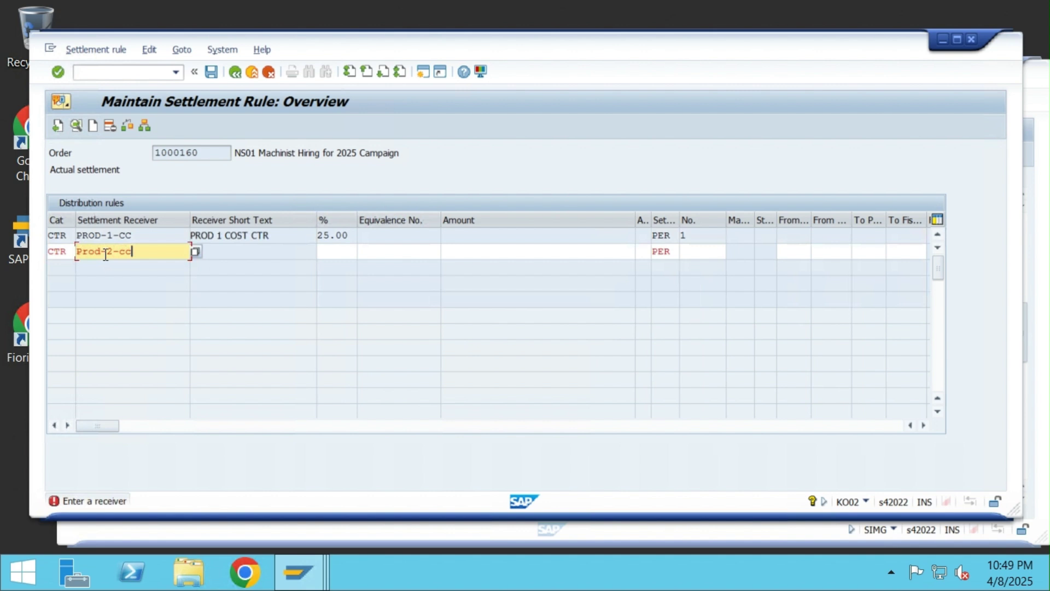
key("Return")
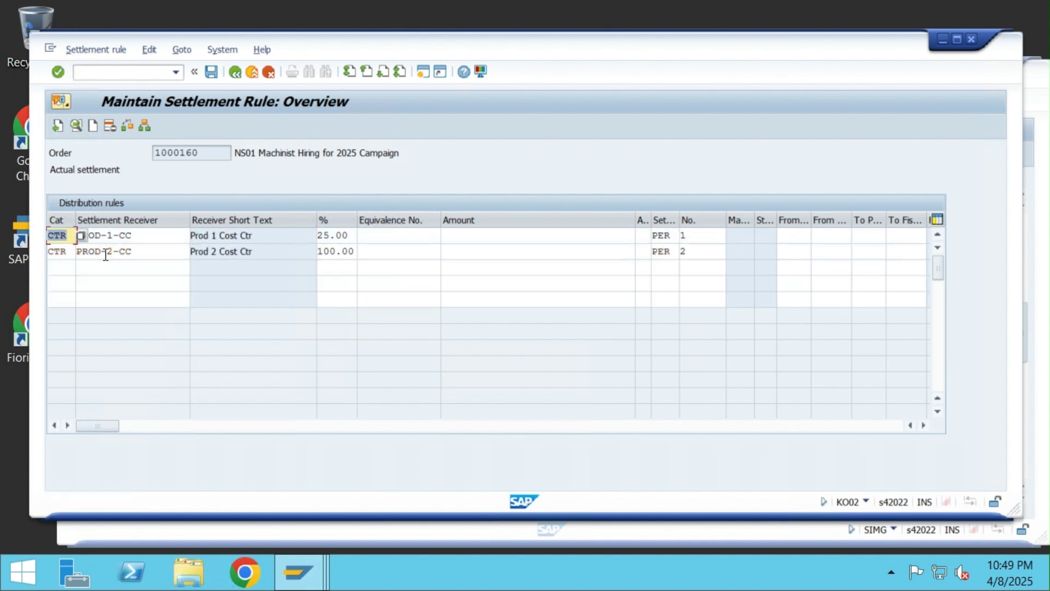
Set the PROD-2-CC share to 75%, save the settlement rule and return to the SAP Easy Access menu
left_click(345, 255)
key("BackSpace")
key("BackSpace")
key("BackSpace")
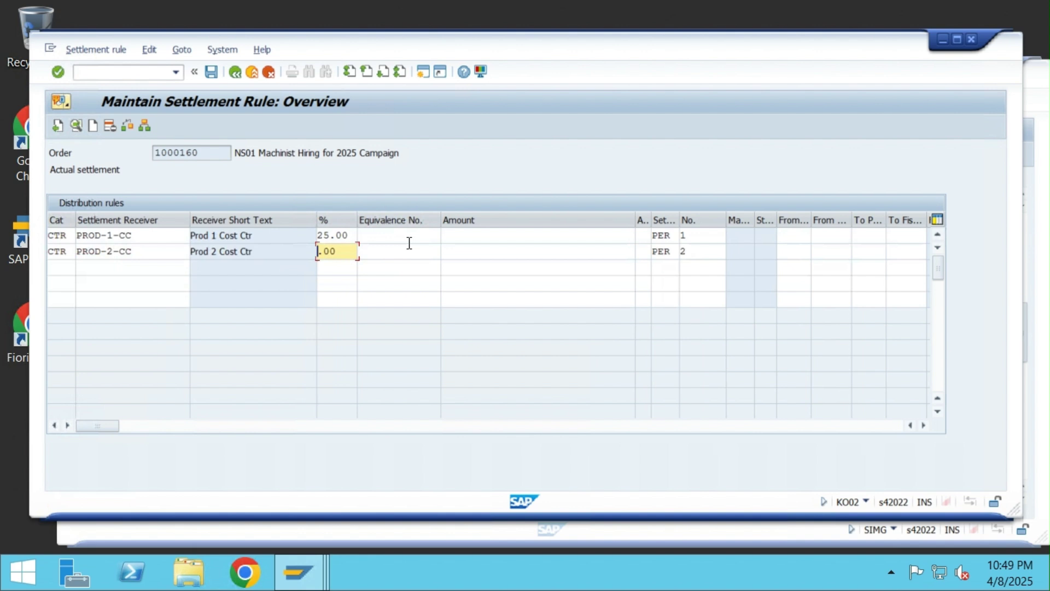
type("75")
key("Return")
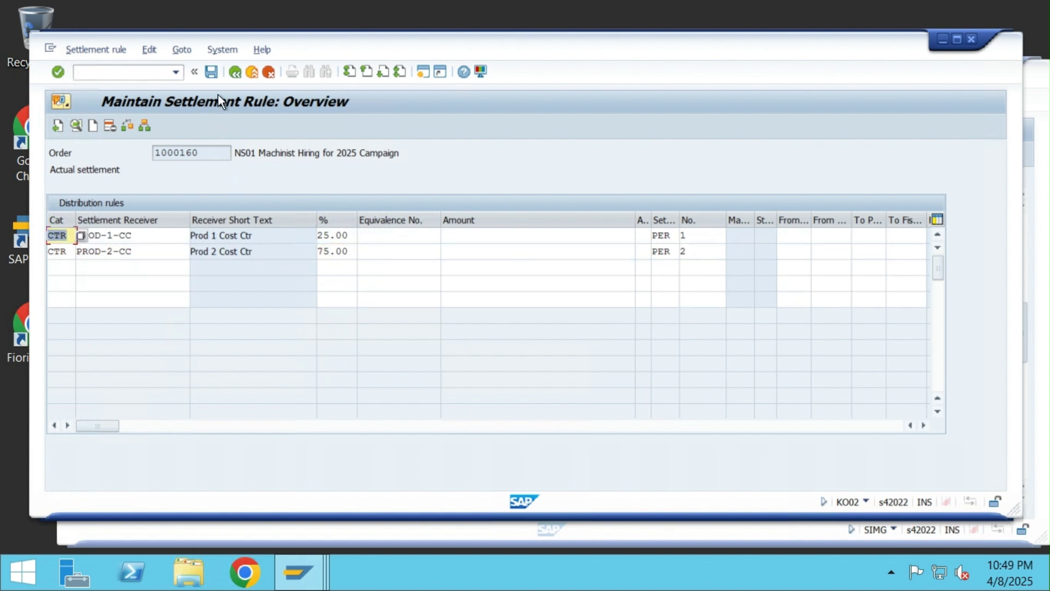
left_click(205, 72)
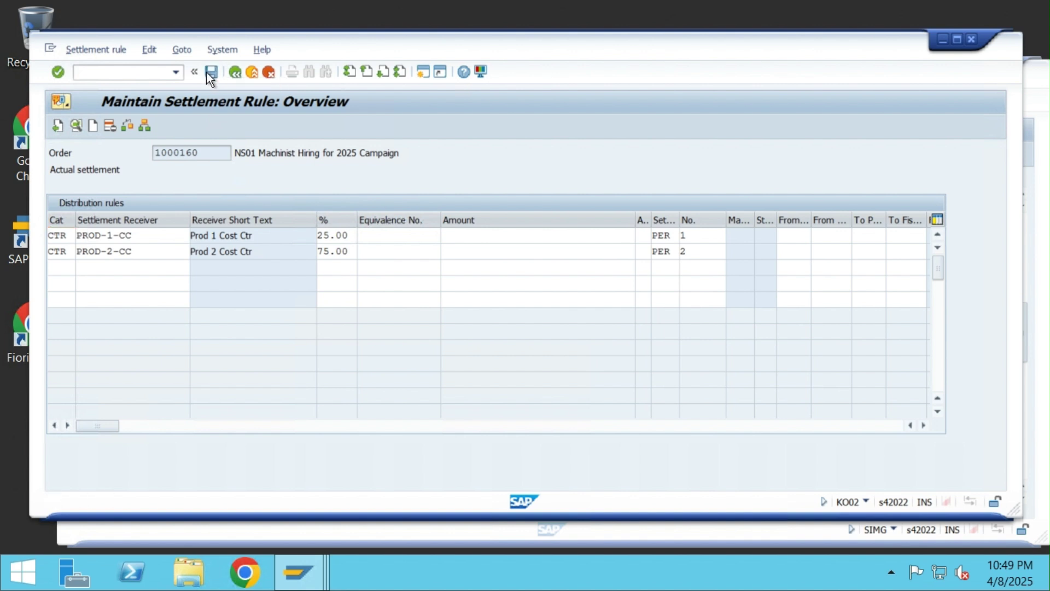
left_click(253, 73)
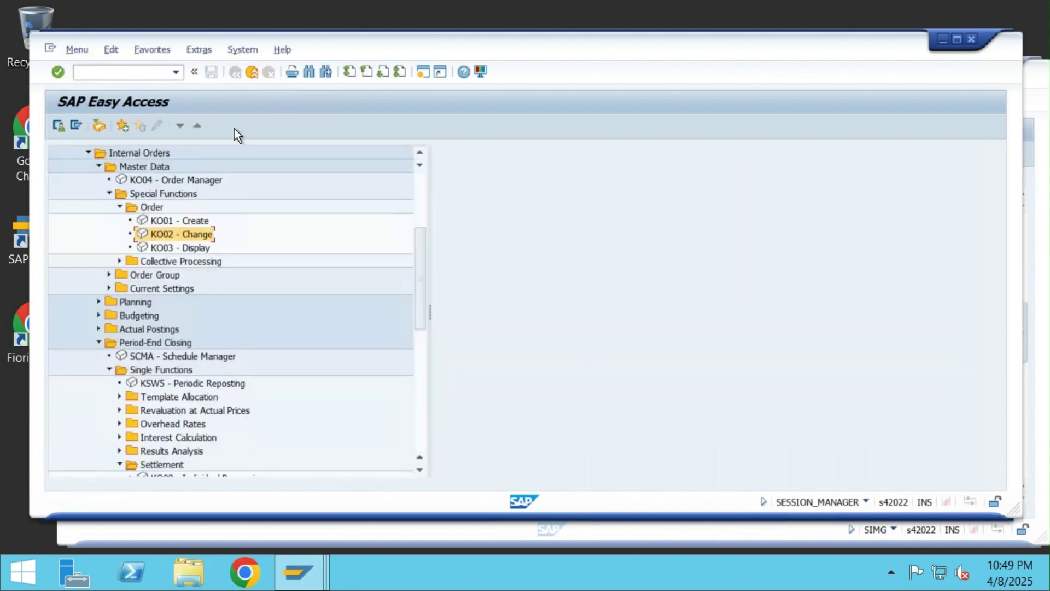
Open individual order settlement KO88 under Internal Orders period-end closing and review the order's settlement rule
scroll(213, 308, "down", 5)
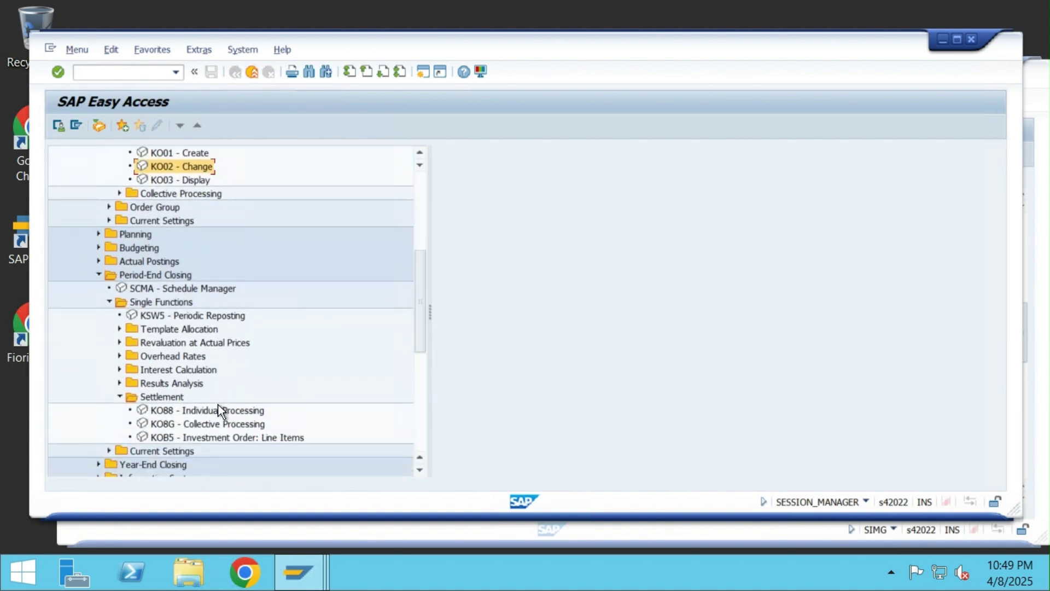
scroll(179, 269, "up", 4)
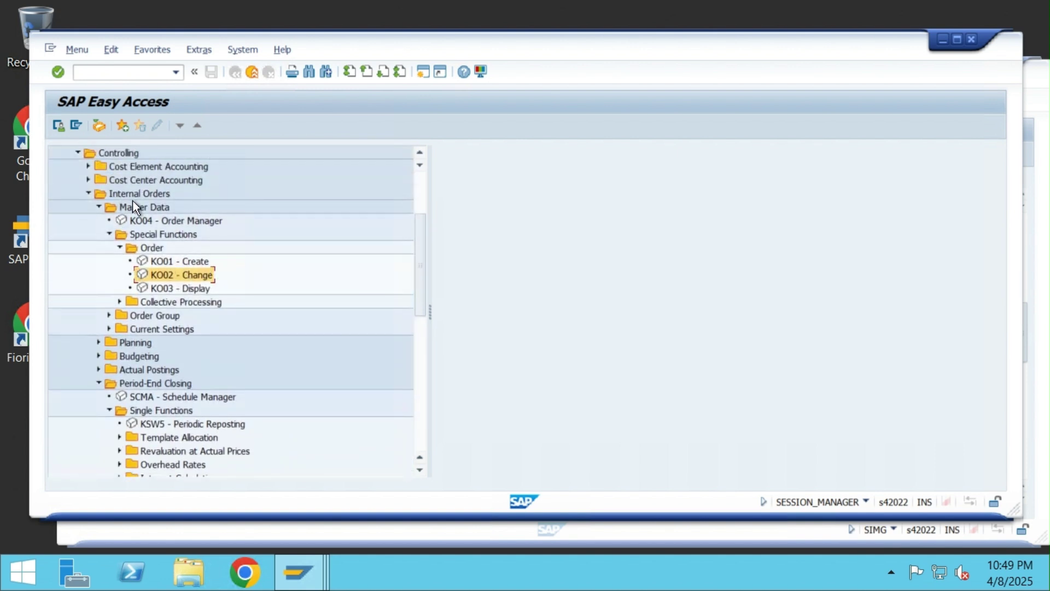
left_click(99, 207)
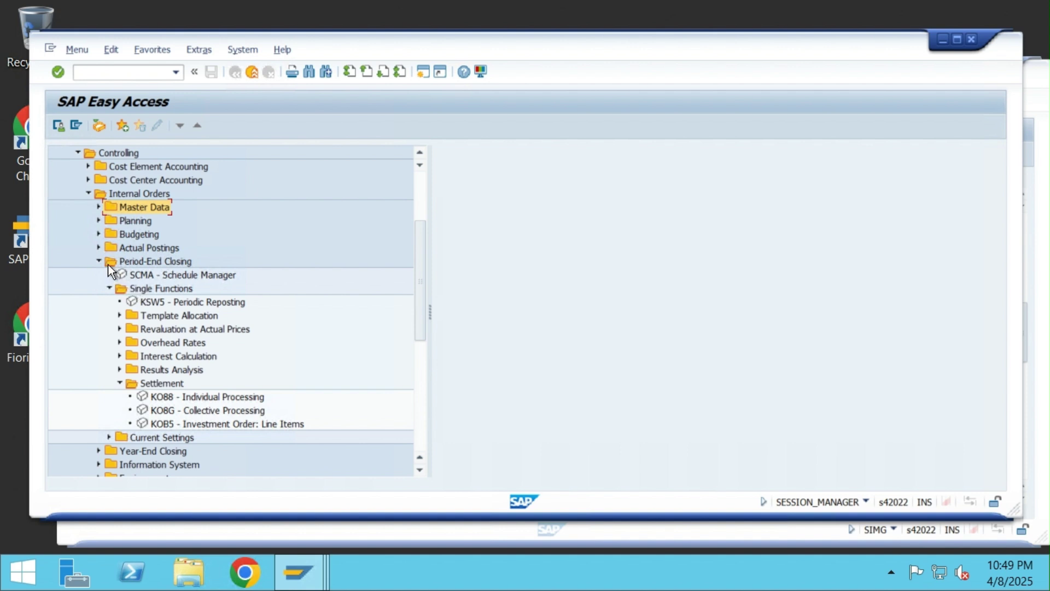
double_click(172, 398)
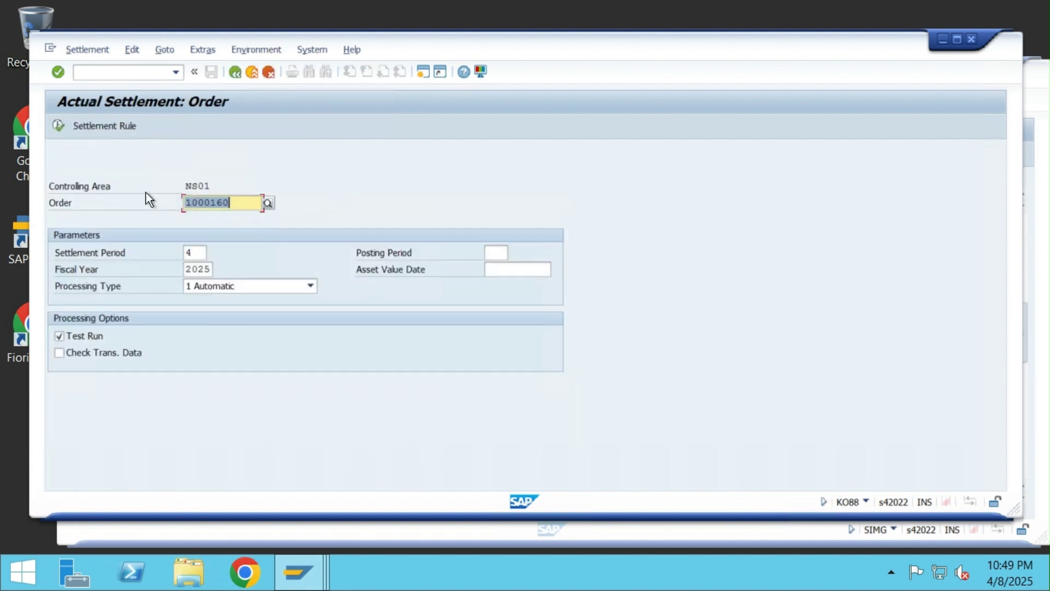
left_click(131, 126)
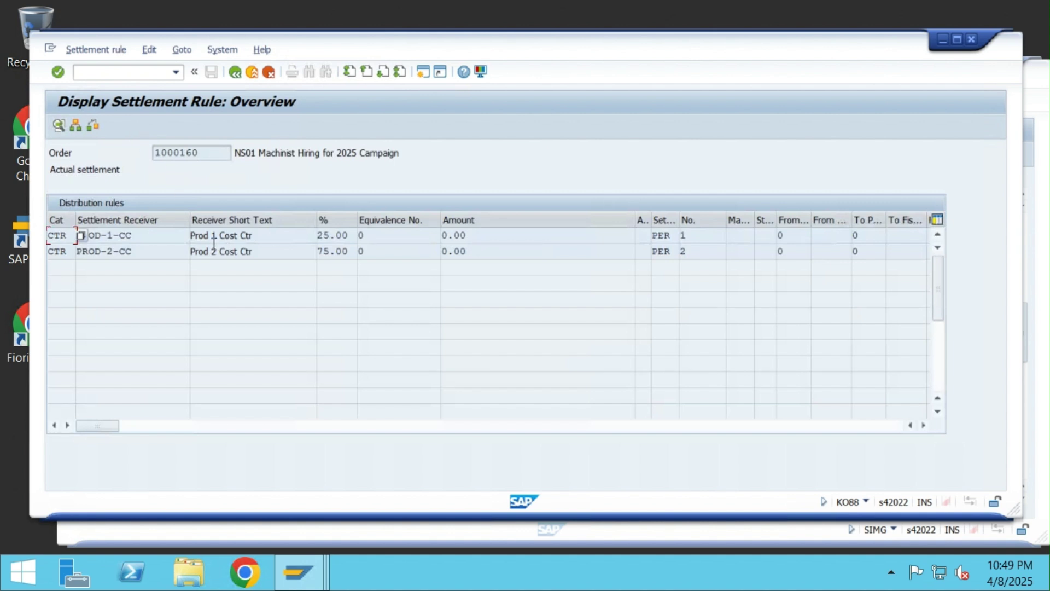
left_click(231, 74)
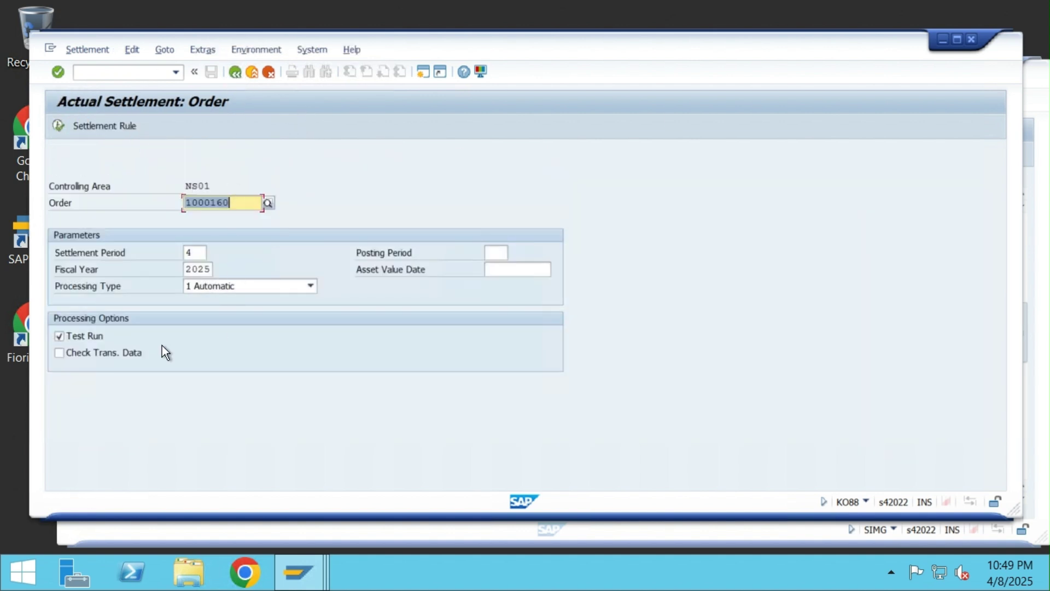
Execute the order settlement as a test run and open the long text of the number range error
left_click(57, 126)
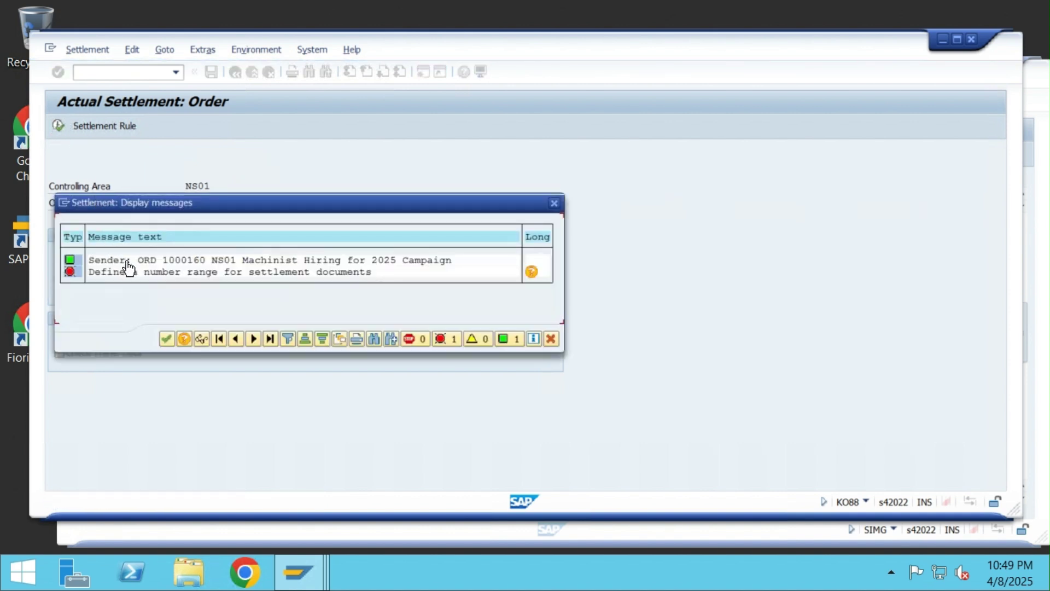
left_click(530, 273)
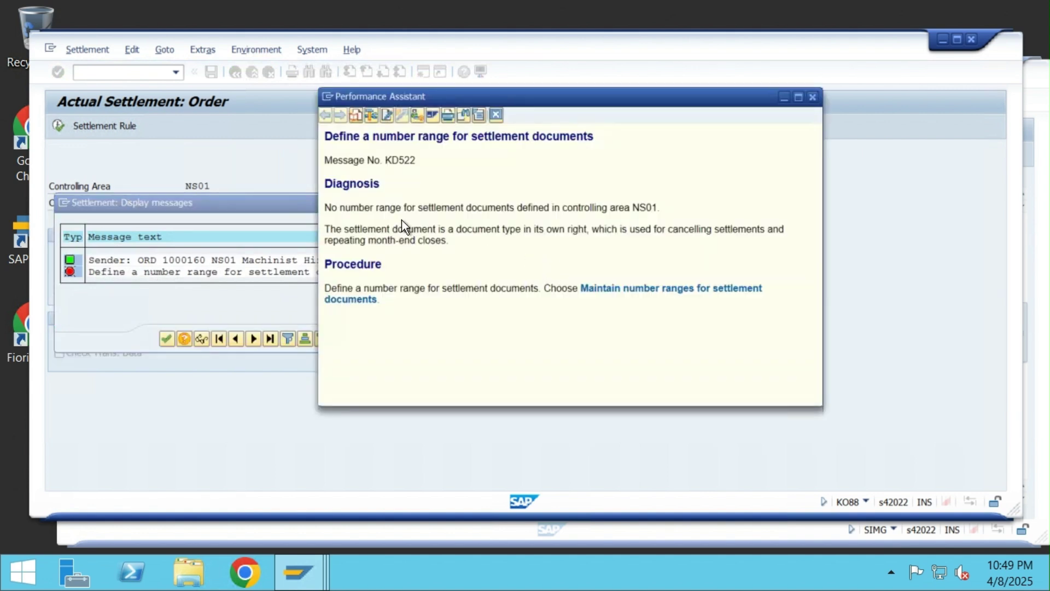
Follow the error's link to Maintain Number Ranges for Settlement Documents and open the CO_ABRECHN intervals for editing
left_click(612, 289)
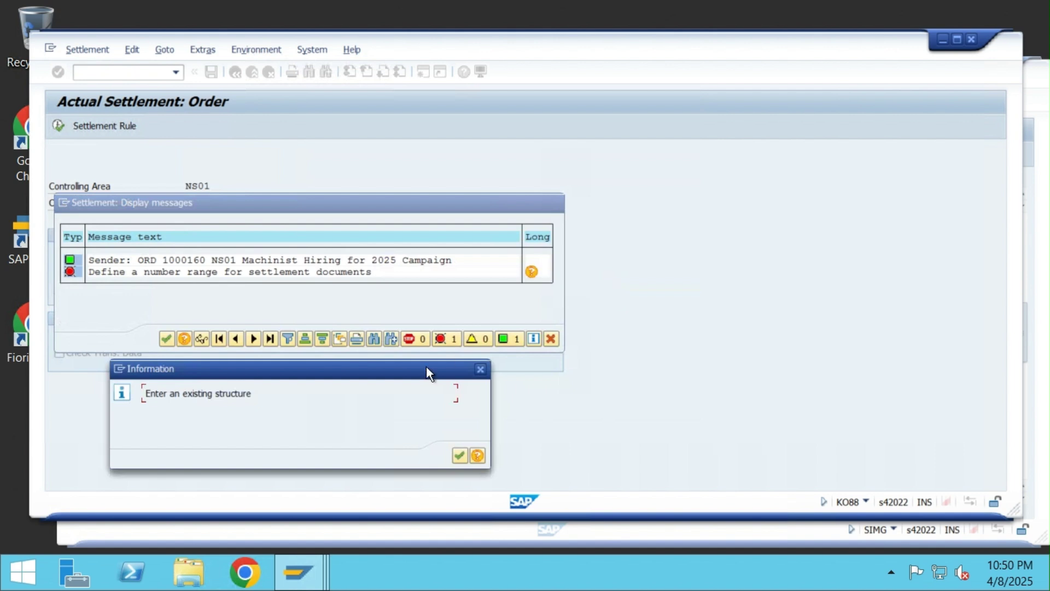
left_click(458, 455)
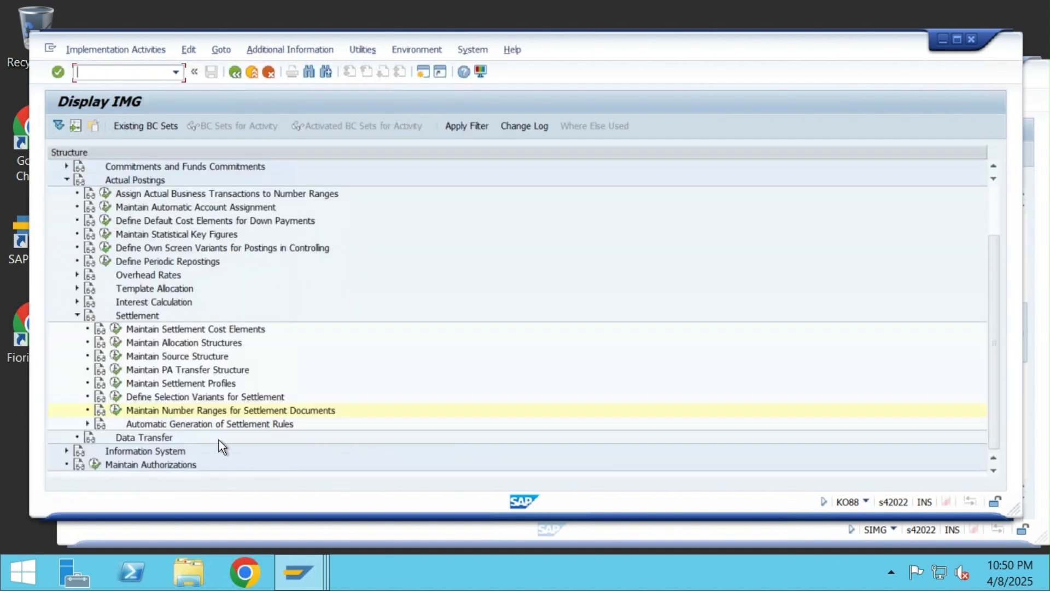
left_click(116, 411)
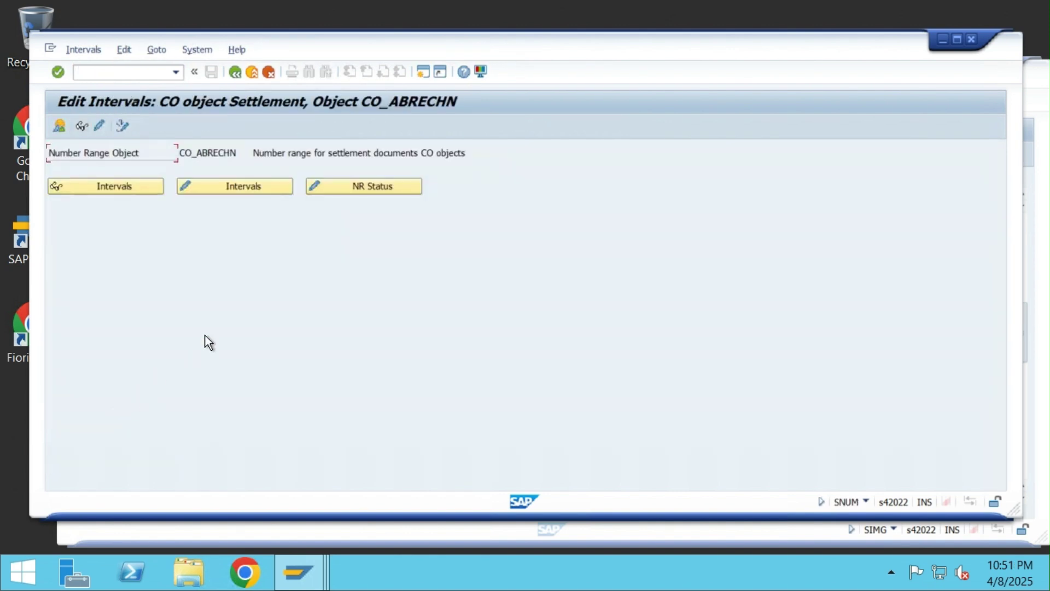
left_click(234, 186)
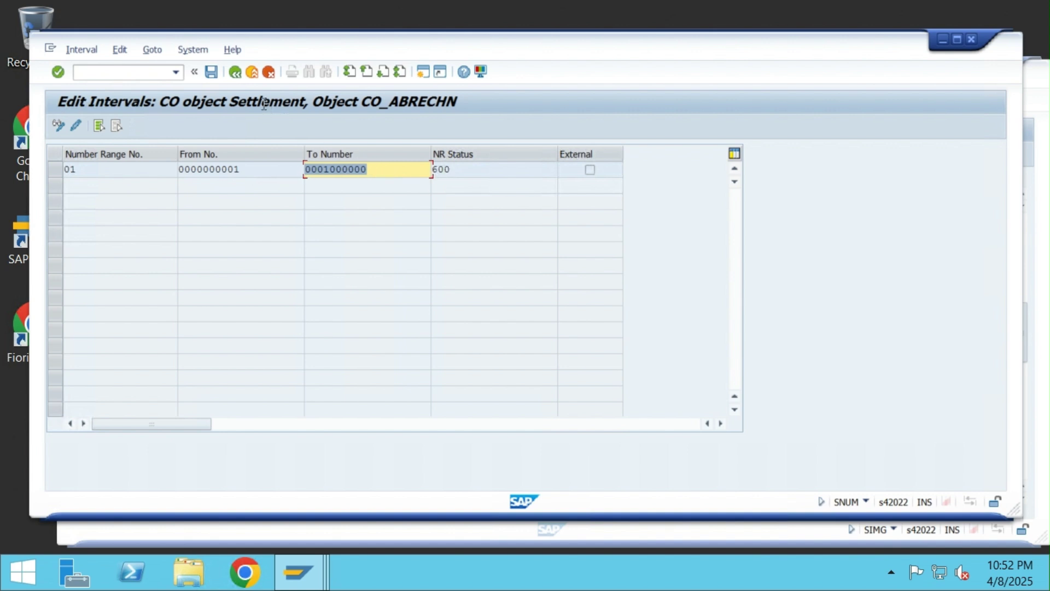
Leave the CO_ABRECHN intervals, open group maintenance for the same number range object and find element NS01
left_click(239, 71)
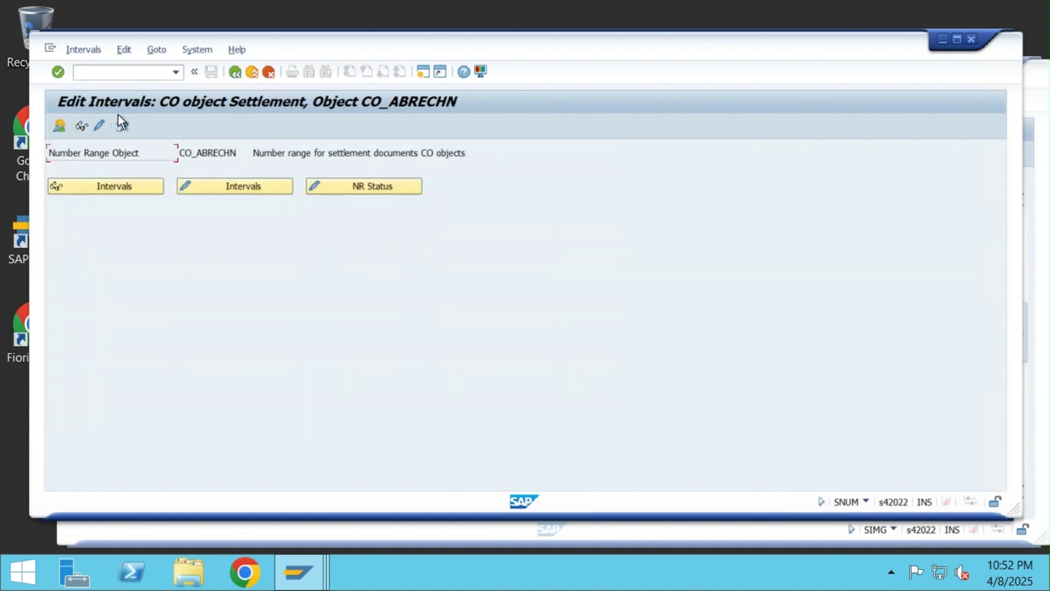
left_click(103, 122)
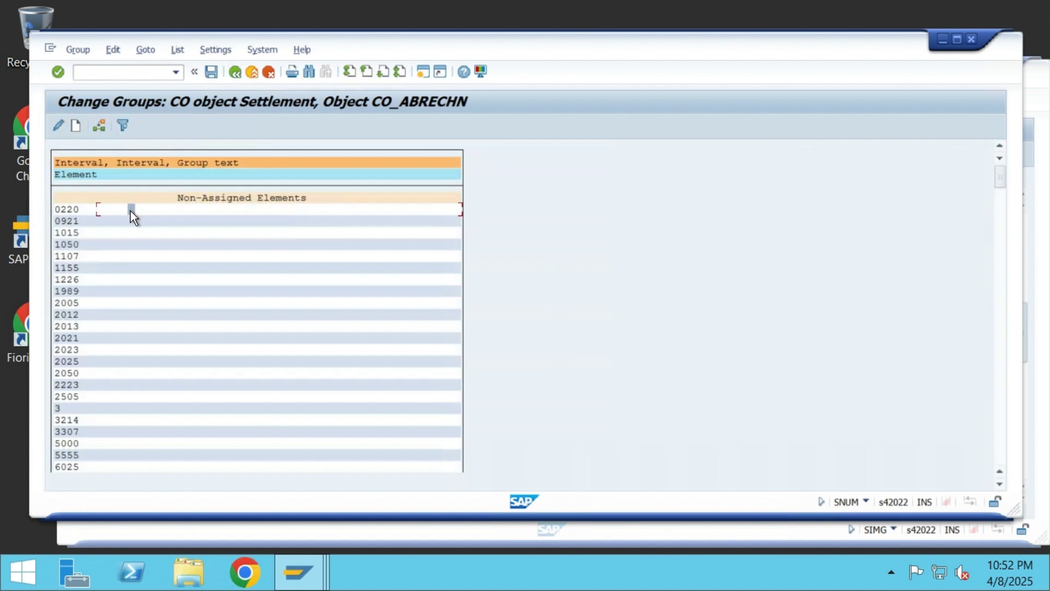
key("ctrl+f")
type("ns01")
key("Return")
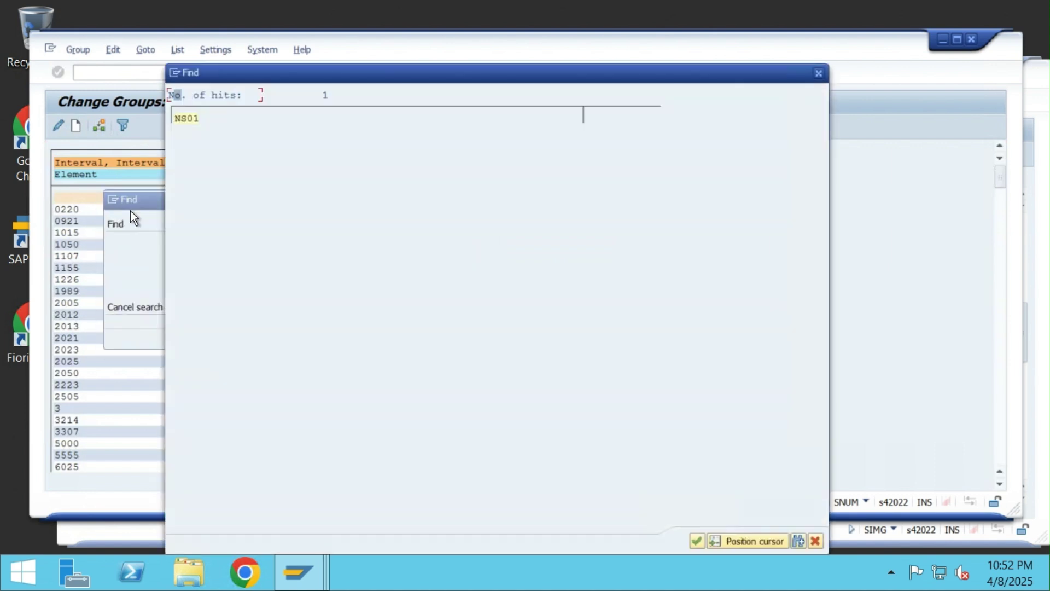
left_click(194, 118)
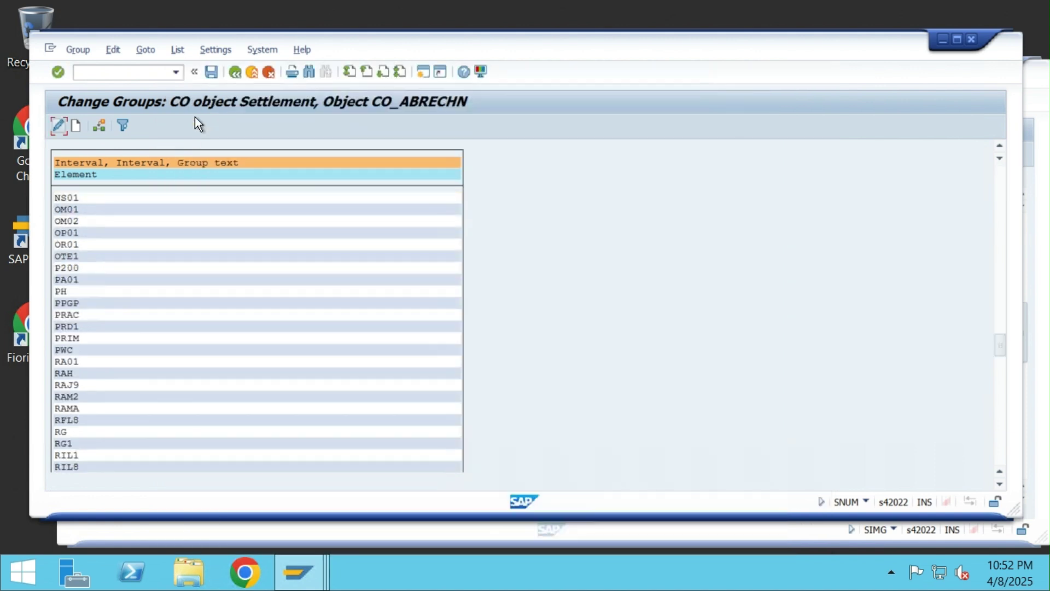
Assign the non-assigned element NS01 to number range group 01, Group Without Text
left_click(62, 196)
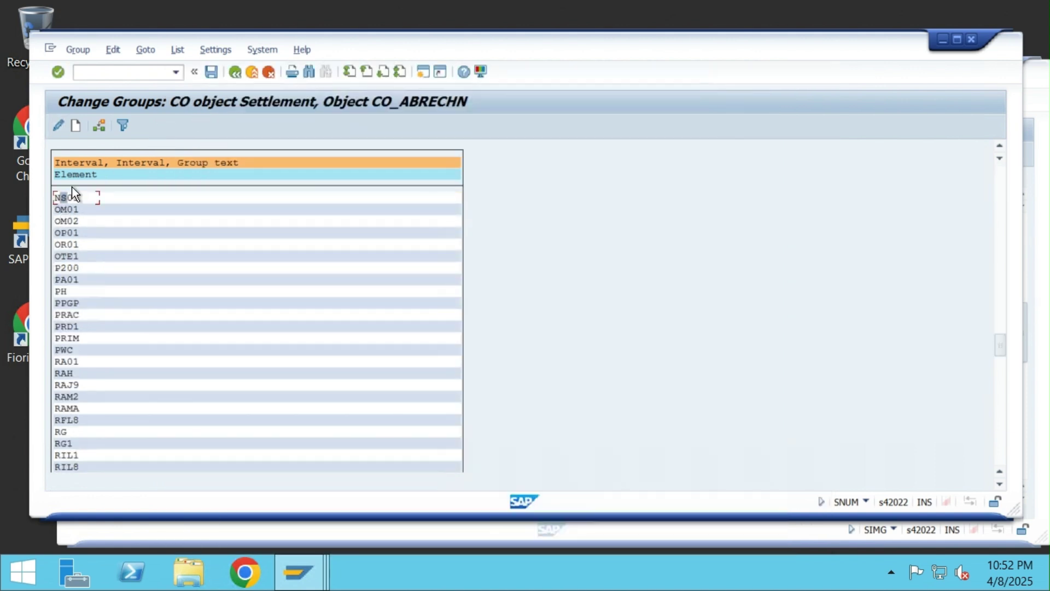
left_click(100, 125)
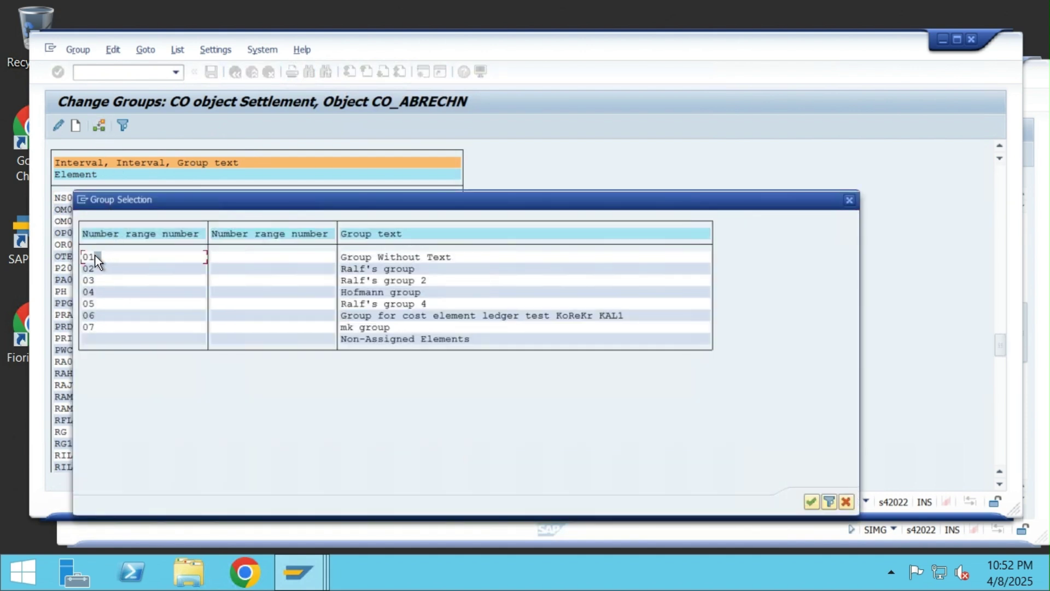
left_click(812, 501)
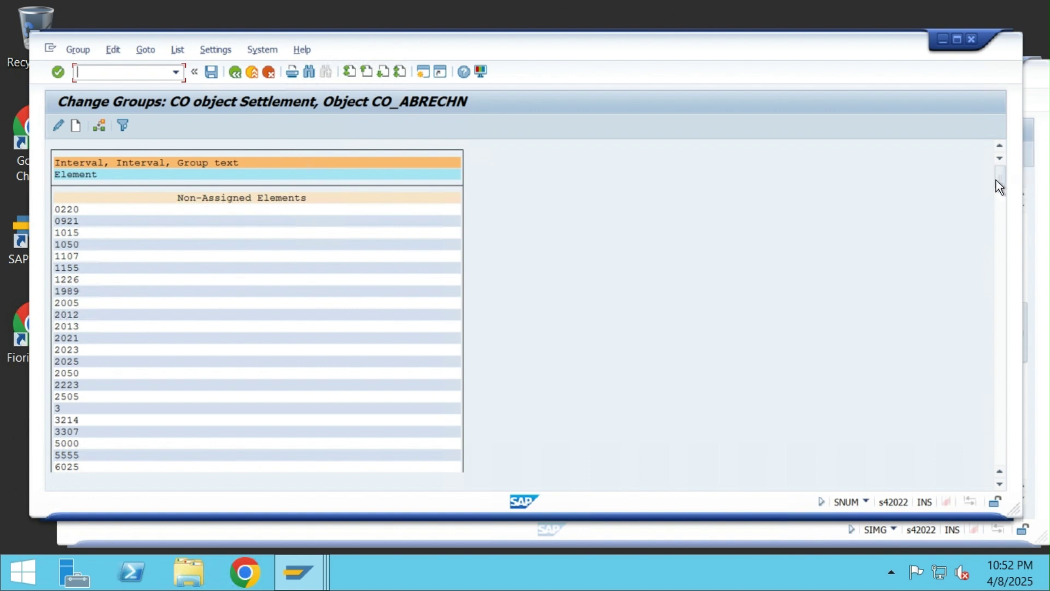
Check that NS01 is listed under group 01 and save the group changes
left_click_drag(996, 180, 1003, 502)
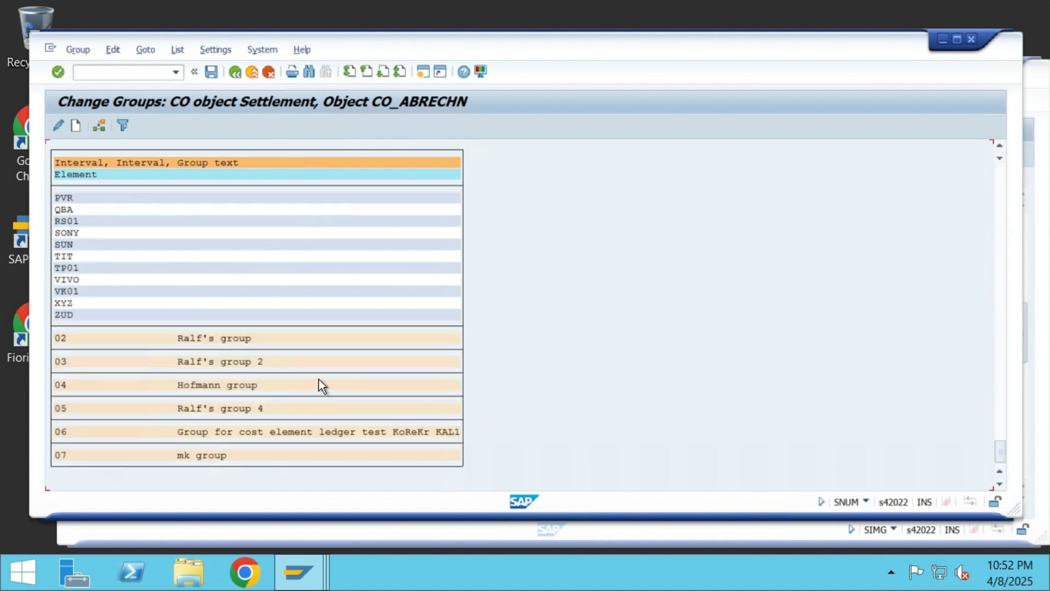
scroll(313, 373, "up", 5)
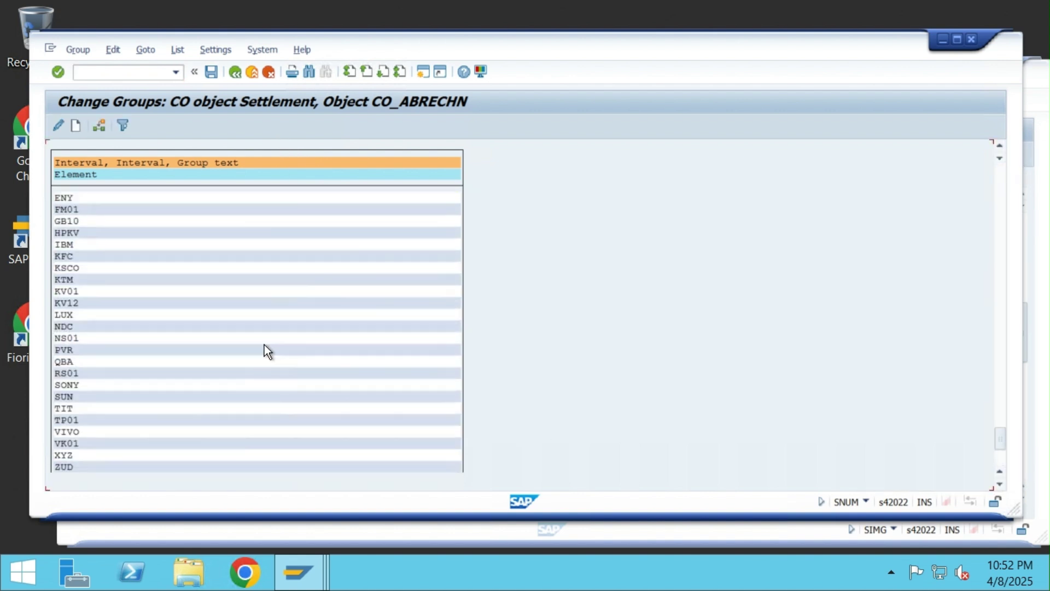
scroll(264, 345, "up", 5)
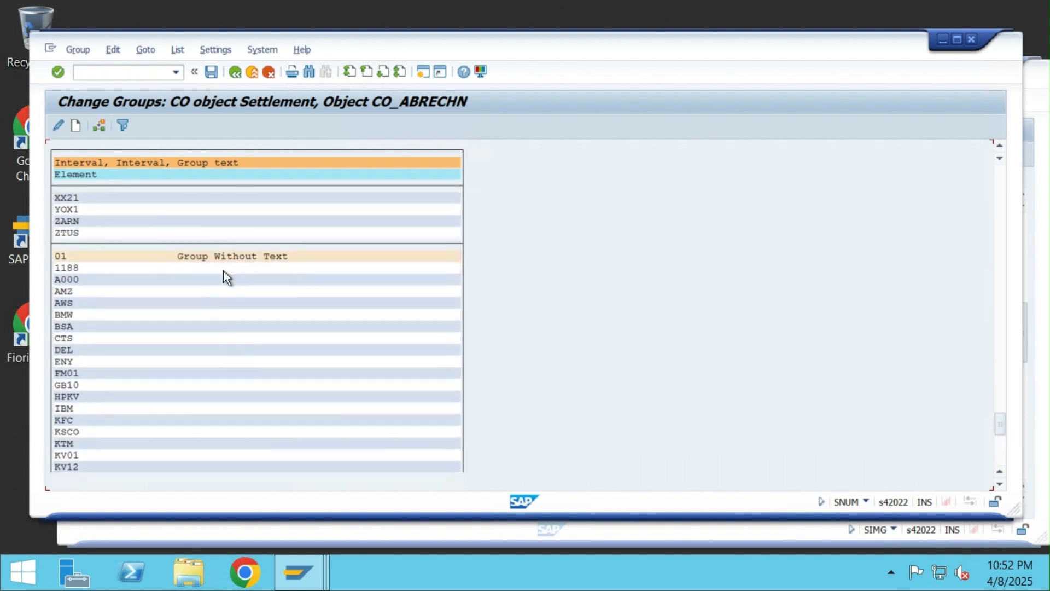
scroll(238, 287, "down", 1)
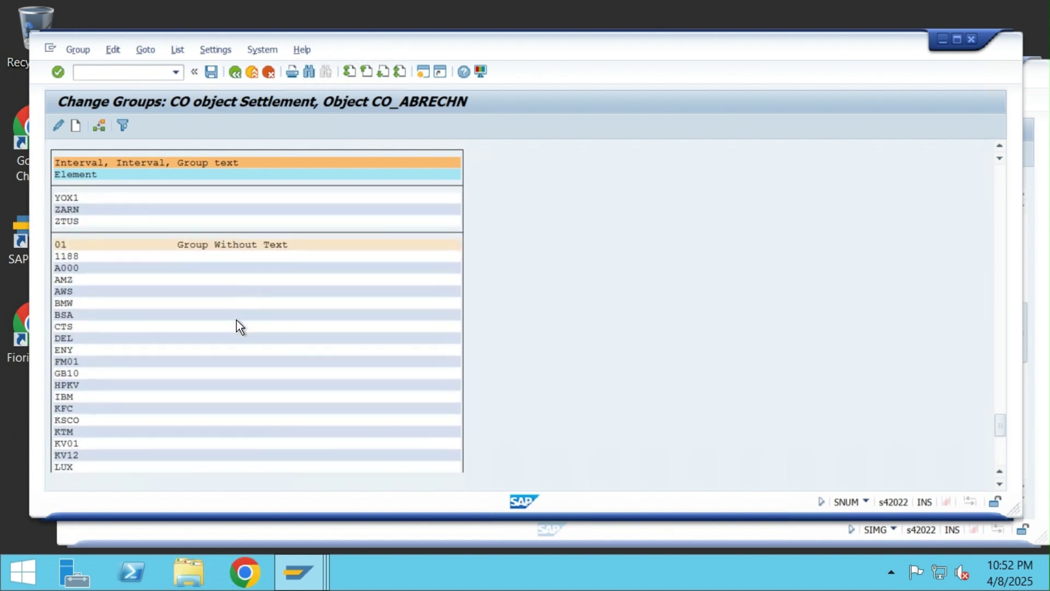
scroll(236, 320, "down", 3)
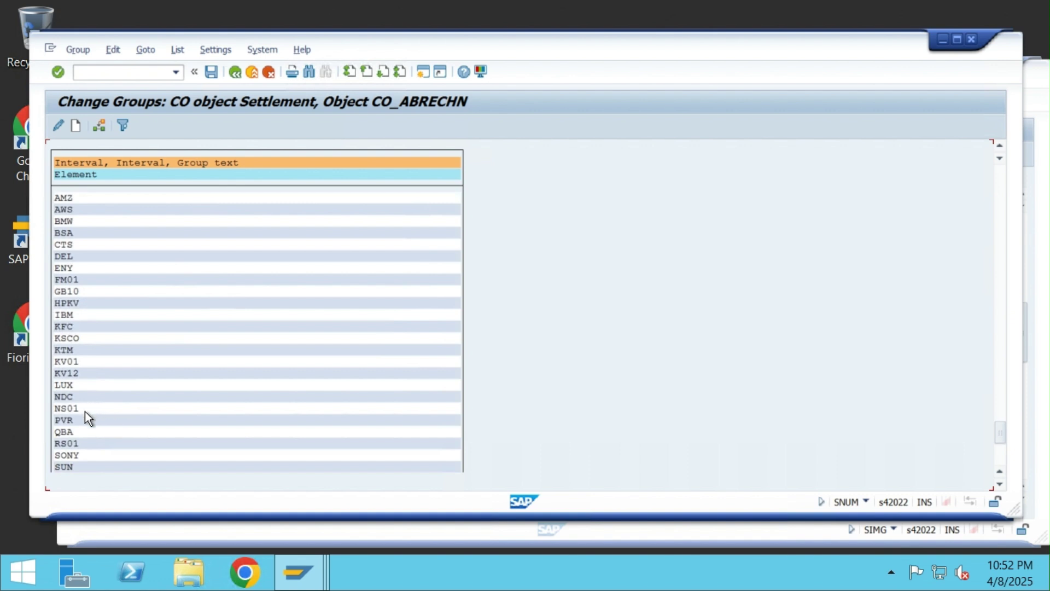
left_click(214, 74)
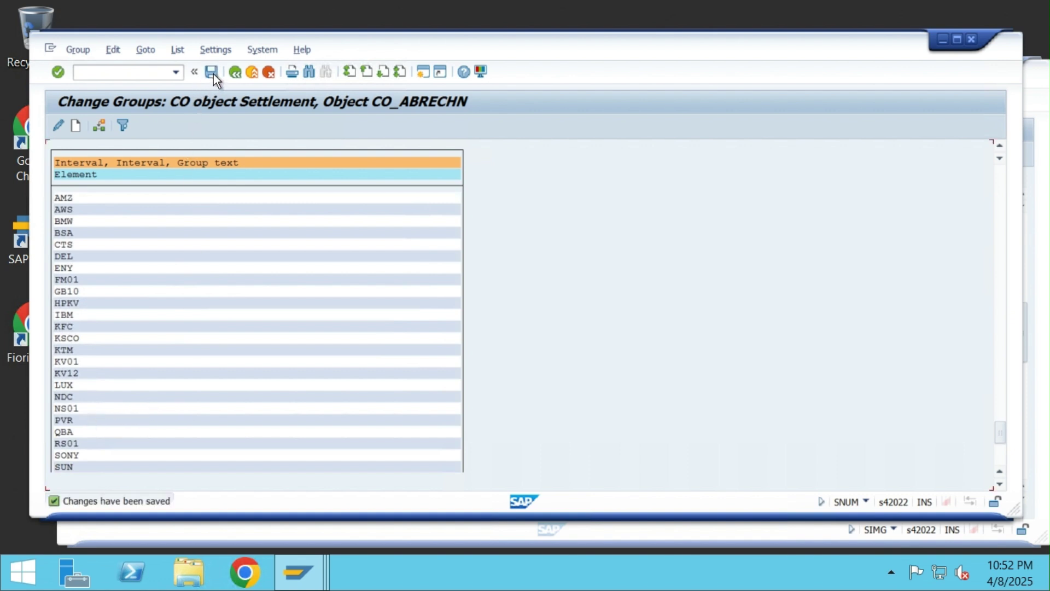
Exit the number range maintenance and Display IMG, and close the error text and message list to return to the order settlement
left_click(251, 72)
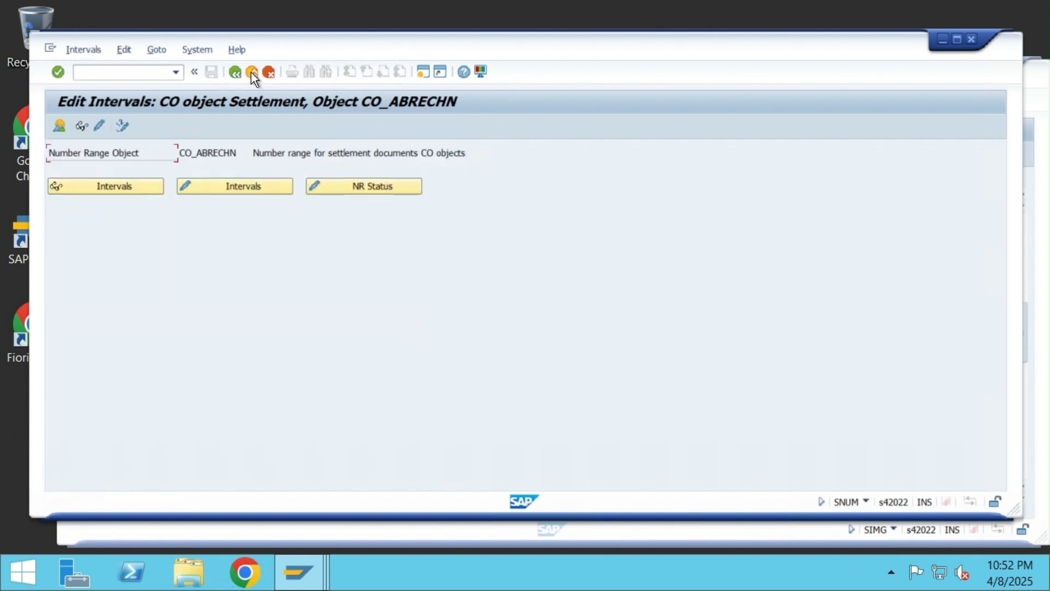
left_click(251, 72)
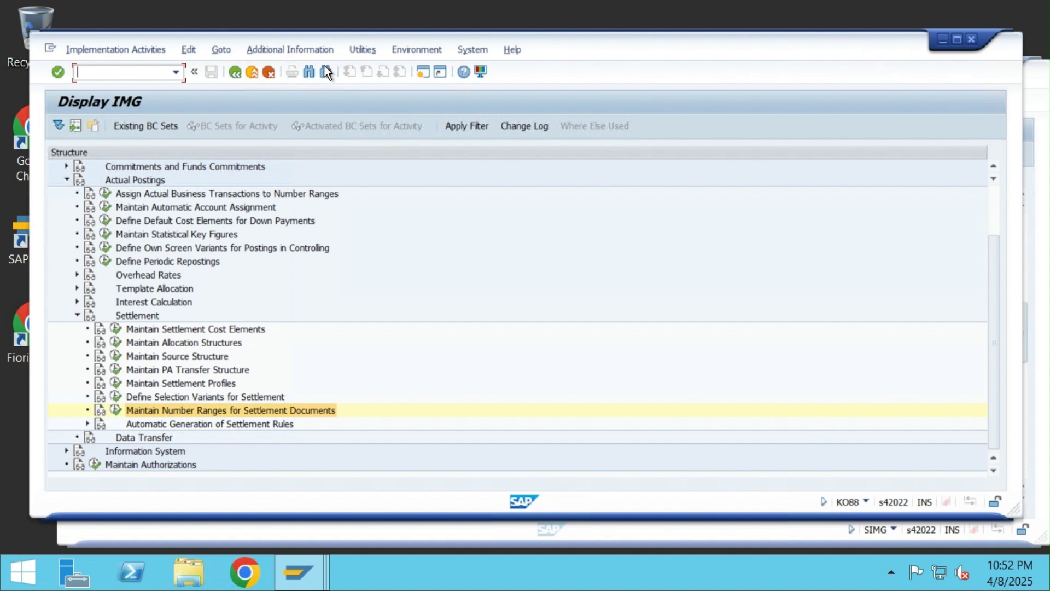
left_click(252, 75)
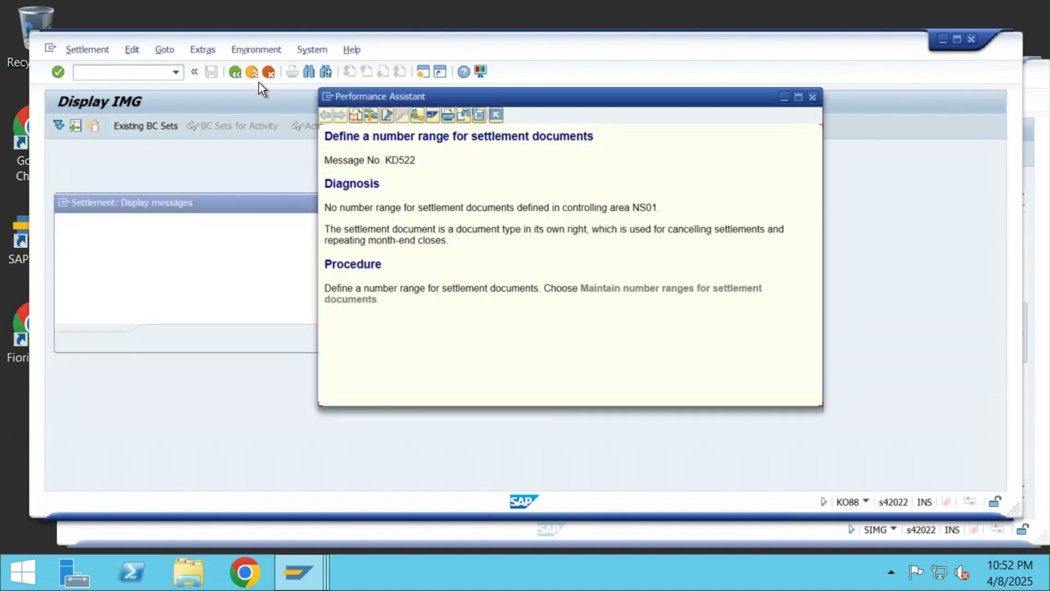
left_click(813, 98)
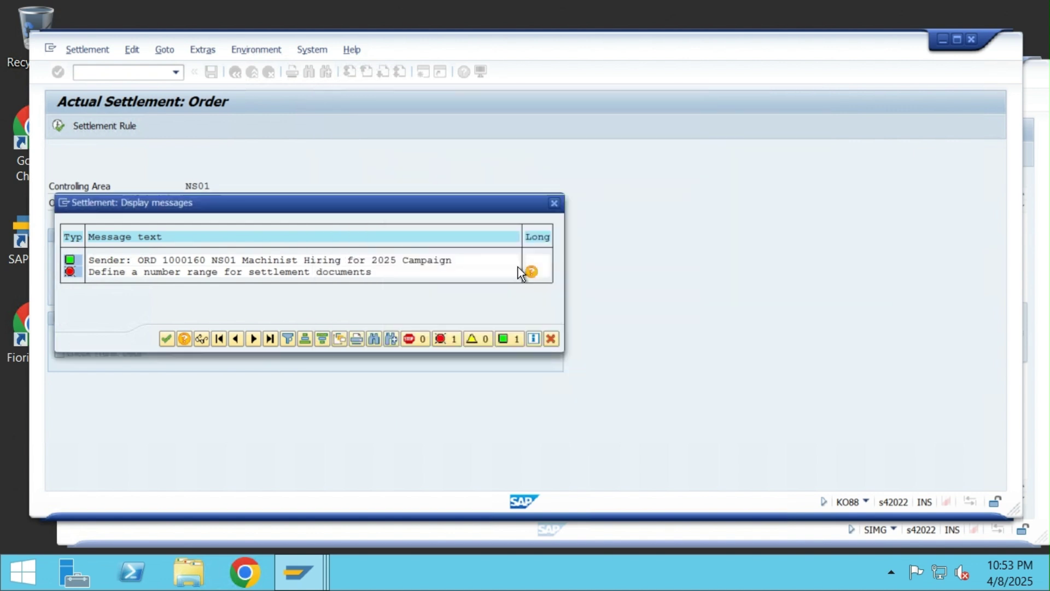
left_click(558, 203)
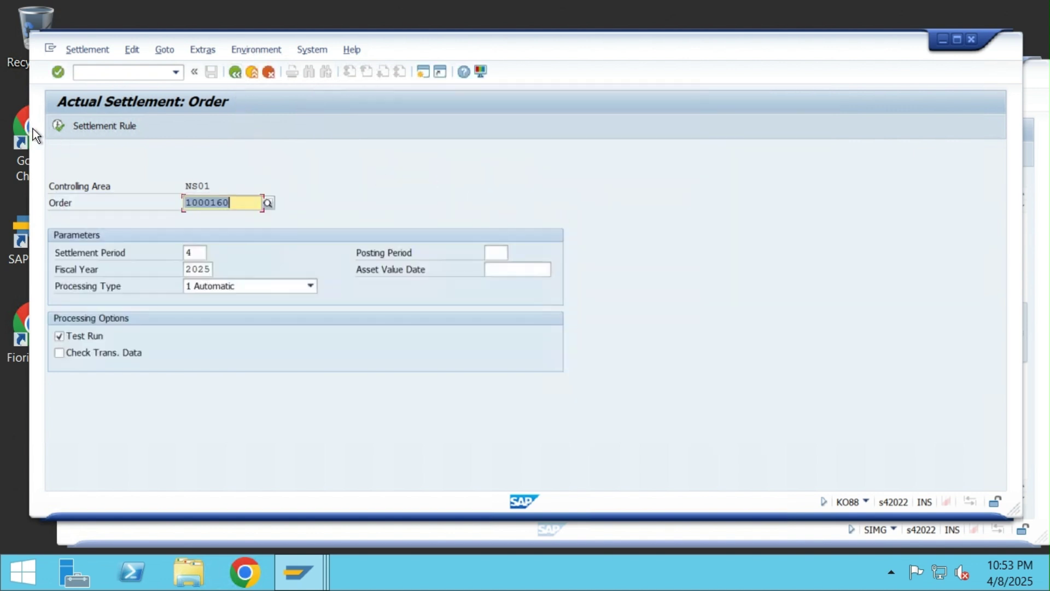
Execute the order settlement as a test run and review the detail list and receiver debits for both cost centers
left_click(58, 126)
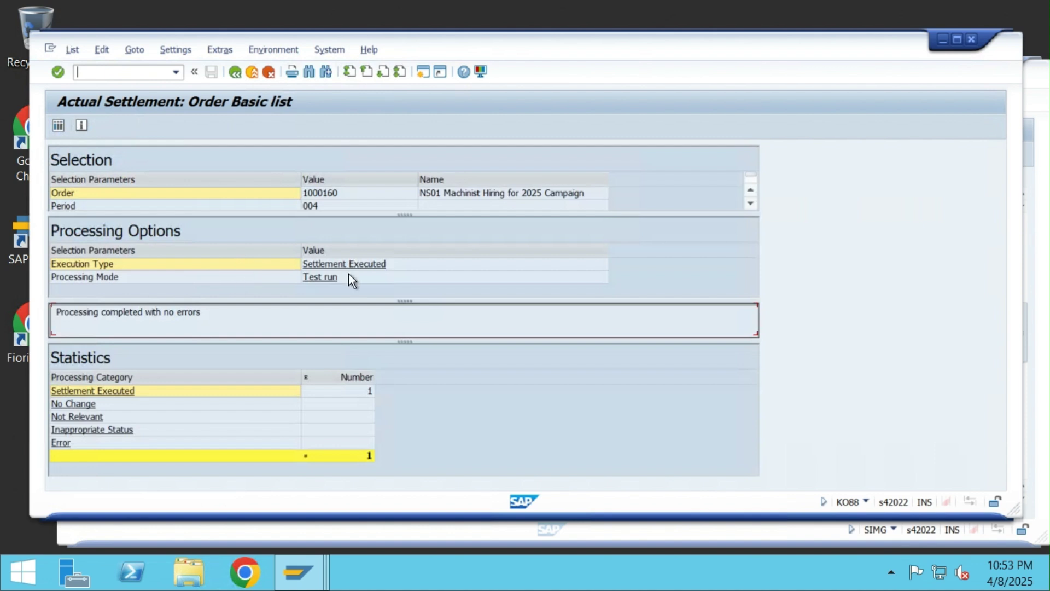
left_click(61, 126)
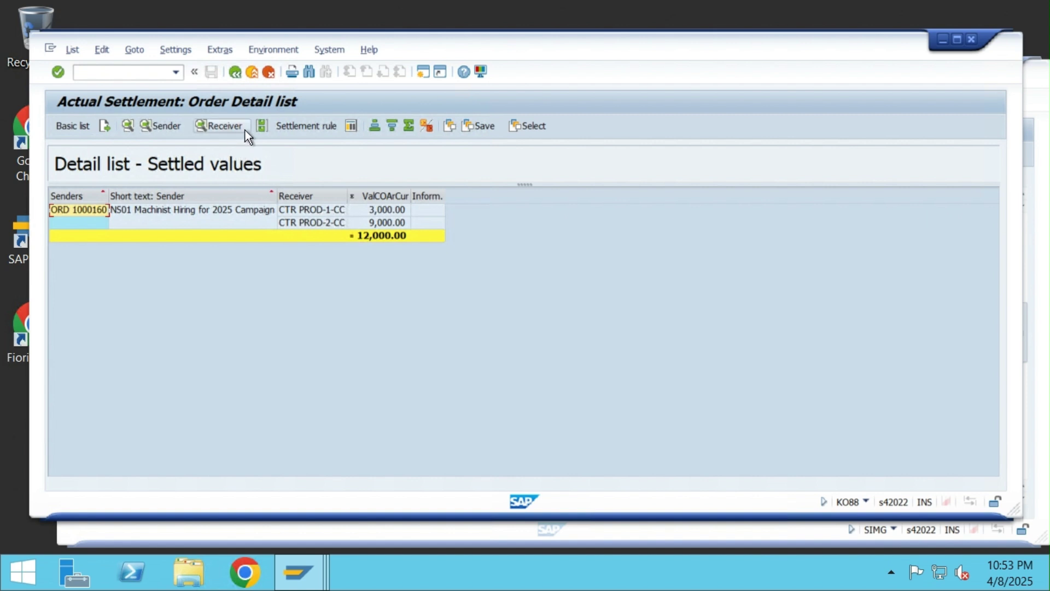
left_click(220, 125)
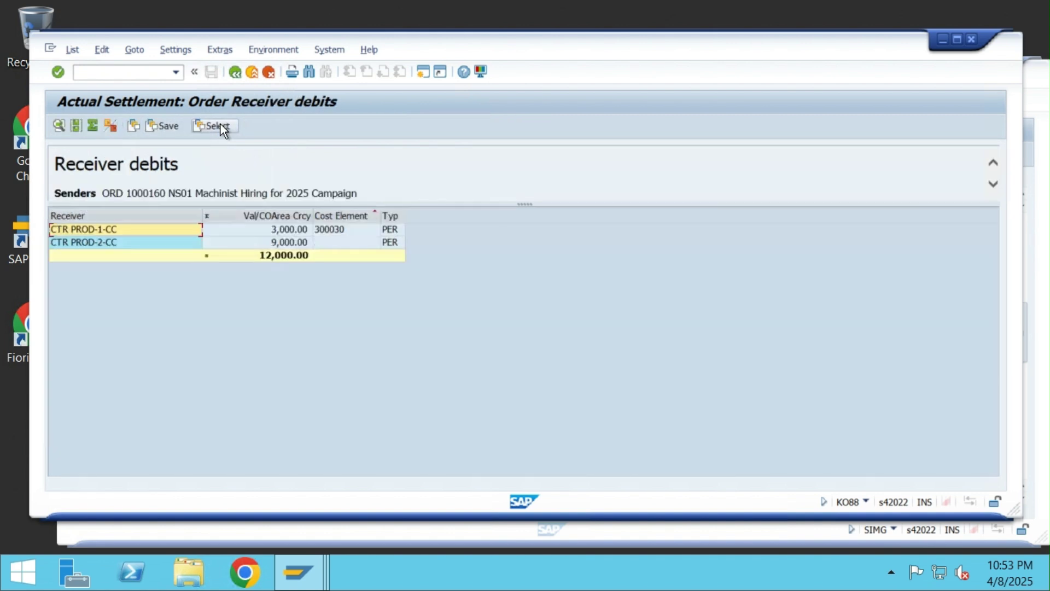
left_click(345, 230)
left_click(309, 230)
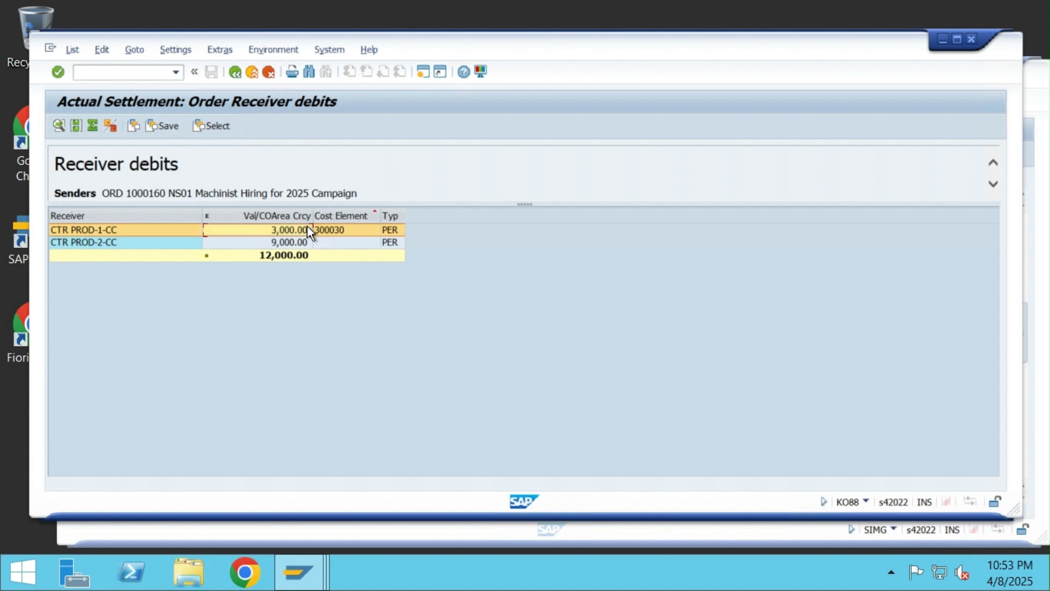
left_click(252, 72)
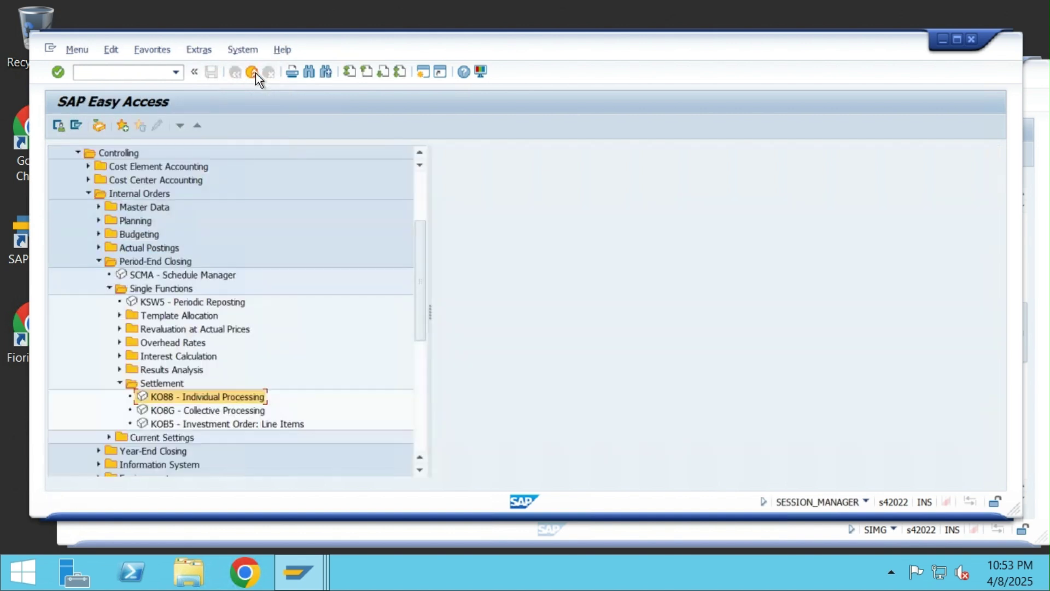
Open KO88 individual processing and try to execute the actual settlement with Test Run switched off
double_click(162, 394)
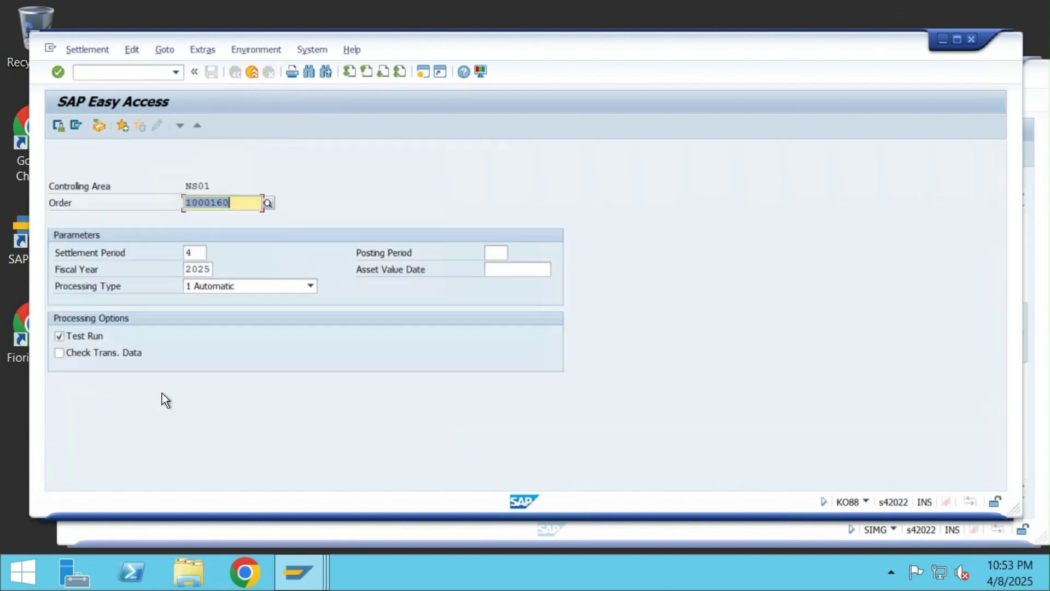
left_click(77, 336)
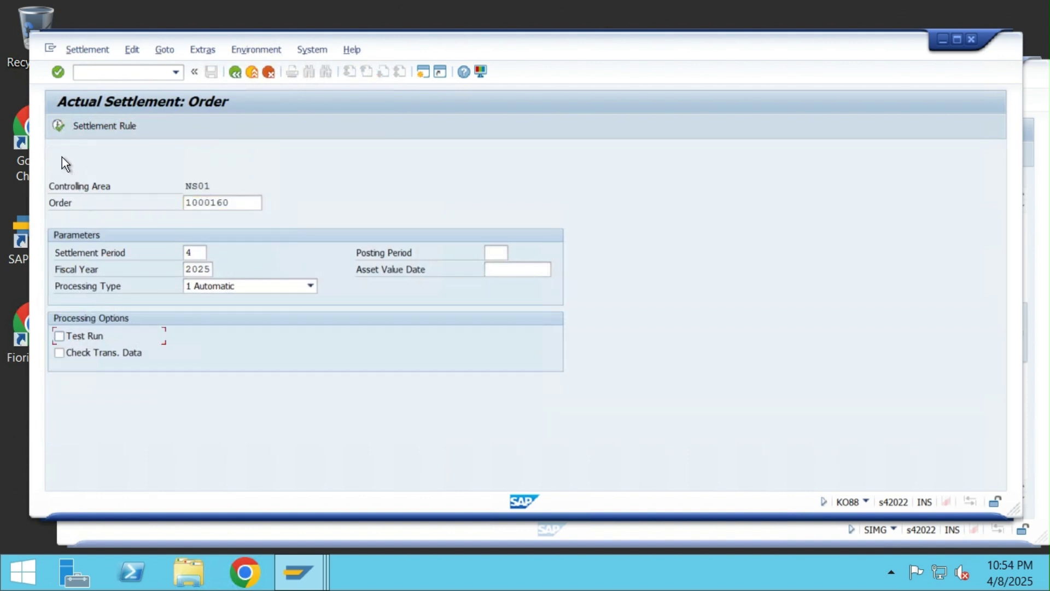
left_click(58, 126)
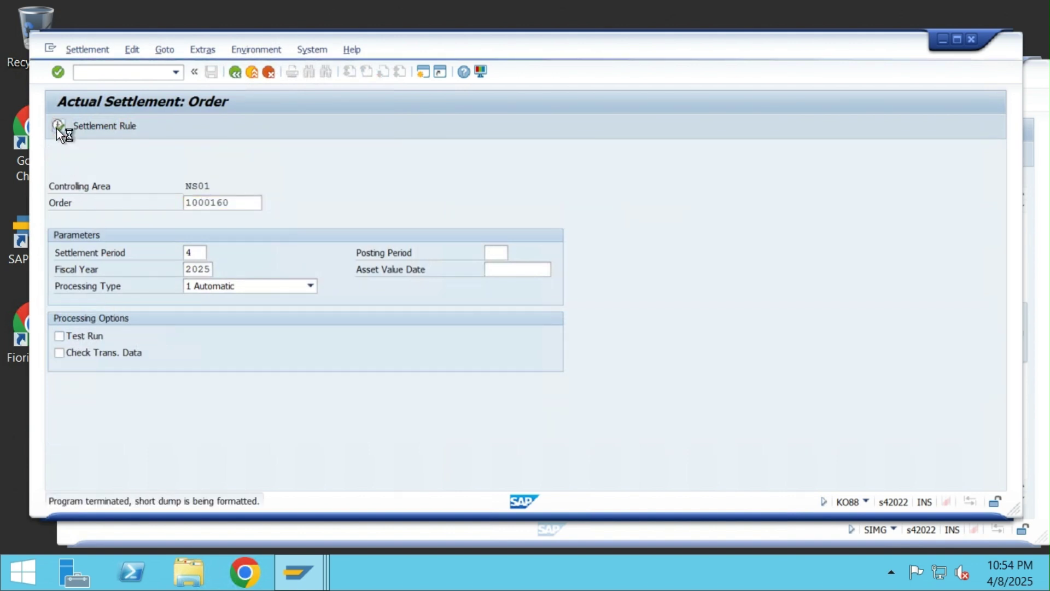
left_click(236, 72)
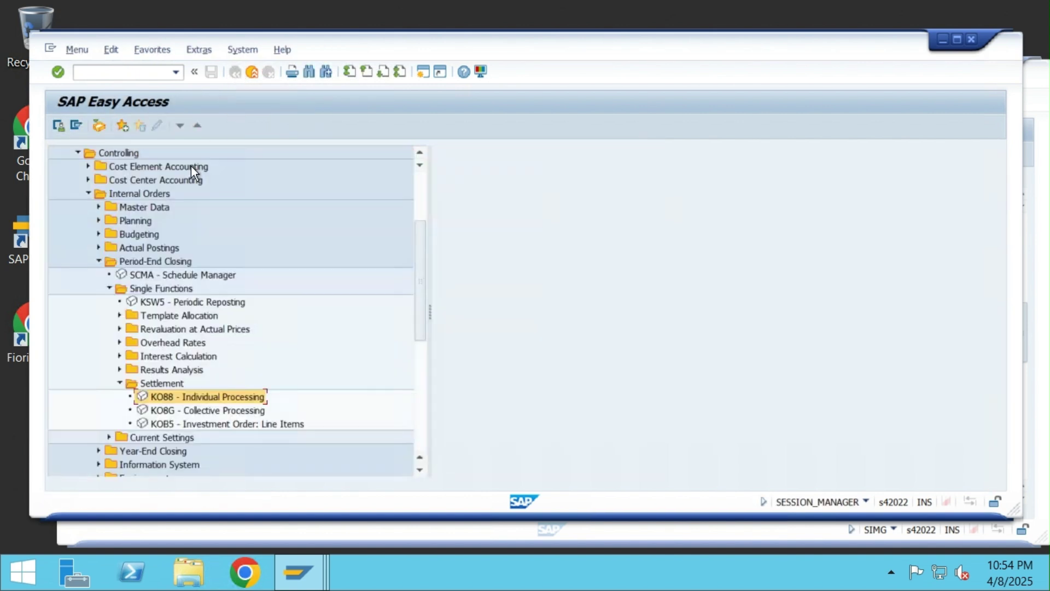
Reopen KO88, retry the settlement without Test Run and read the error analysis in the runtime error description
double_click(172, 396)
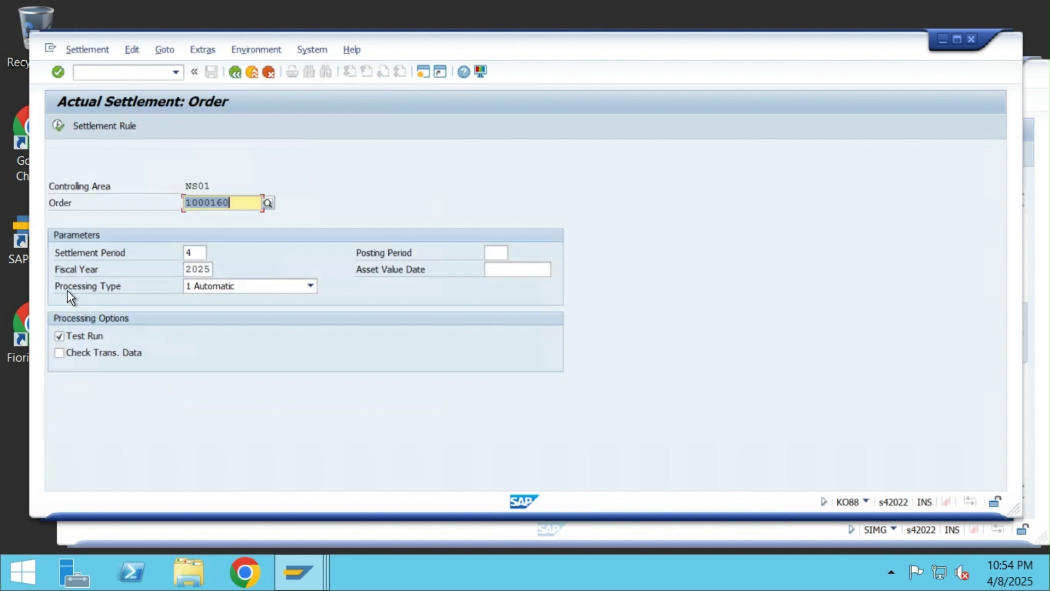
left_click(59, 336)
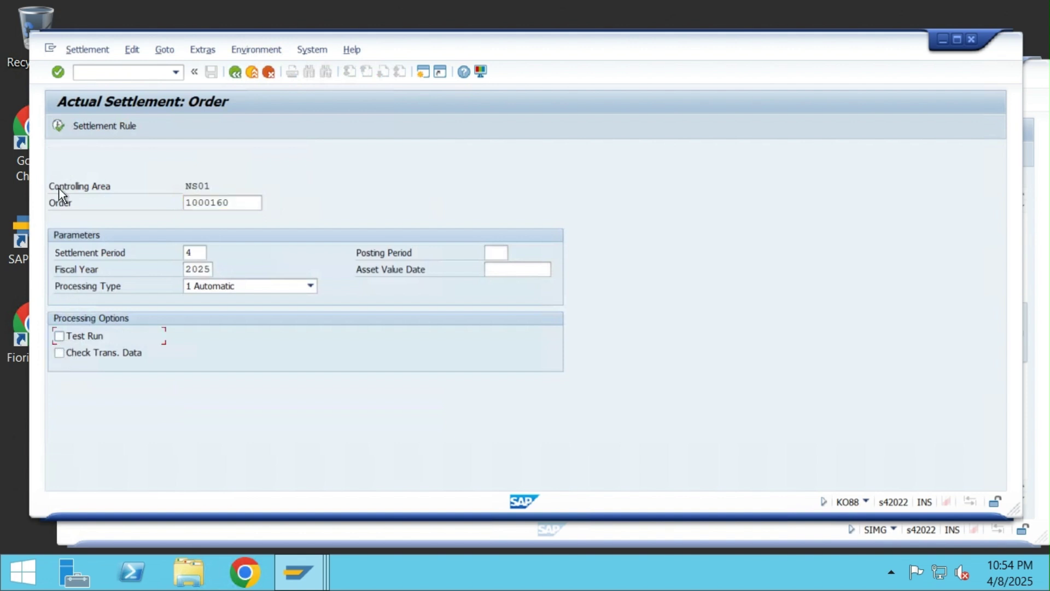
left_click(58, 126)
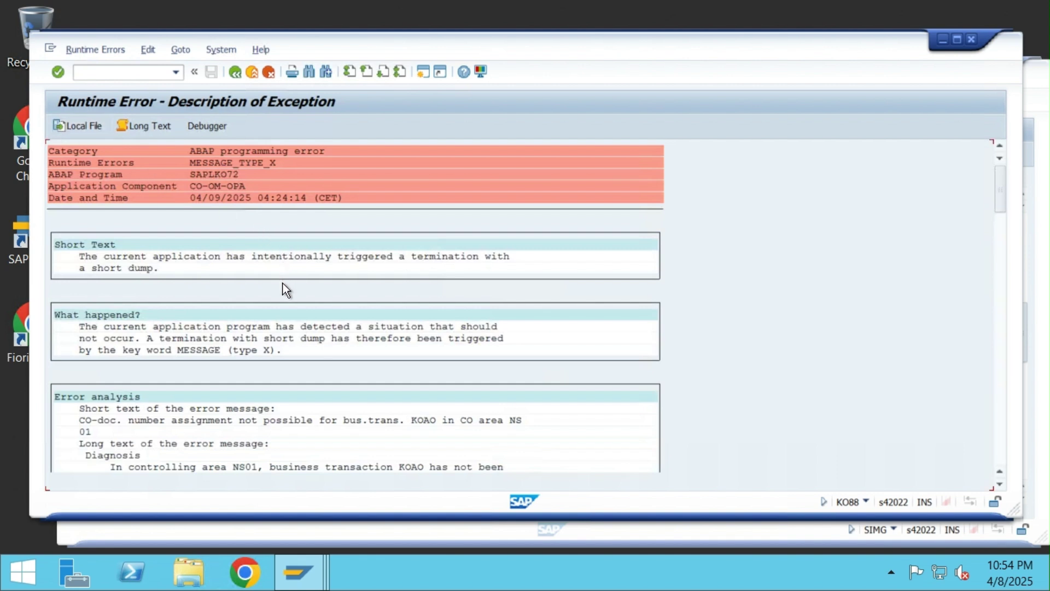
scroll(284, 302, "down", 1)
scroll(284, 304, "down", 1)
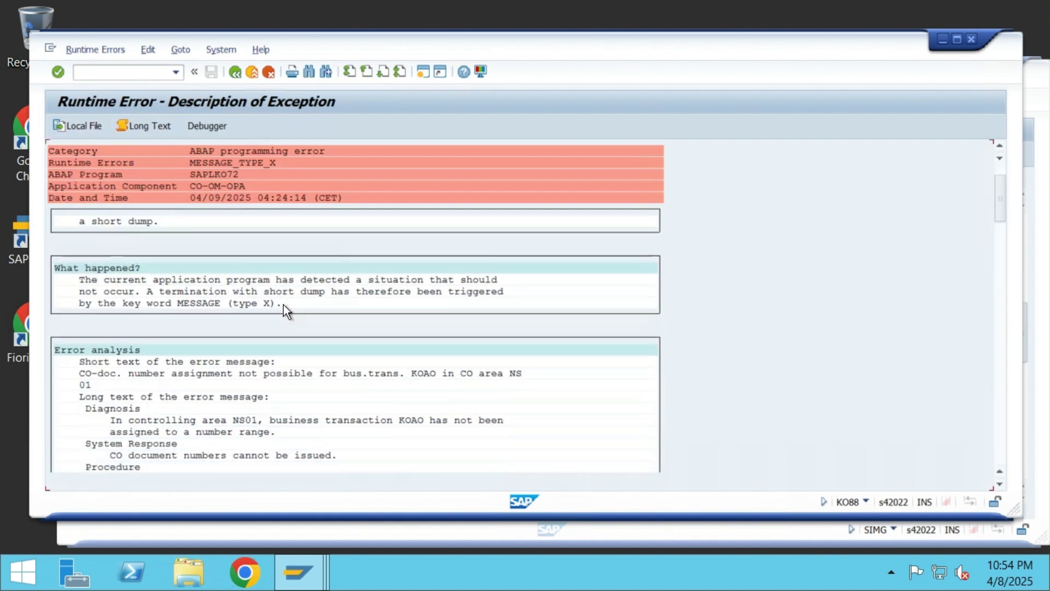
scroll(283, 304, "down", 1)
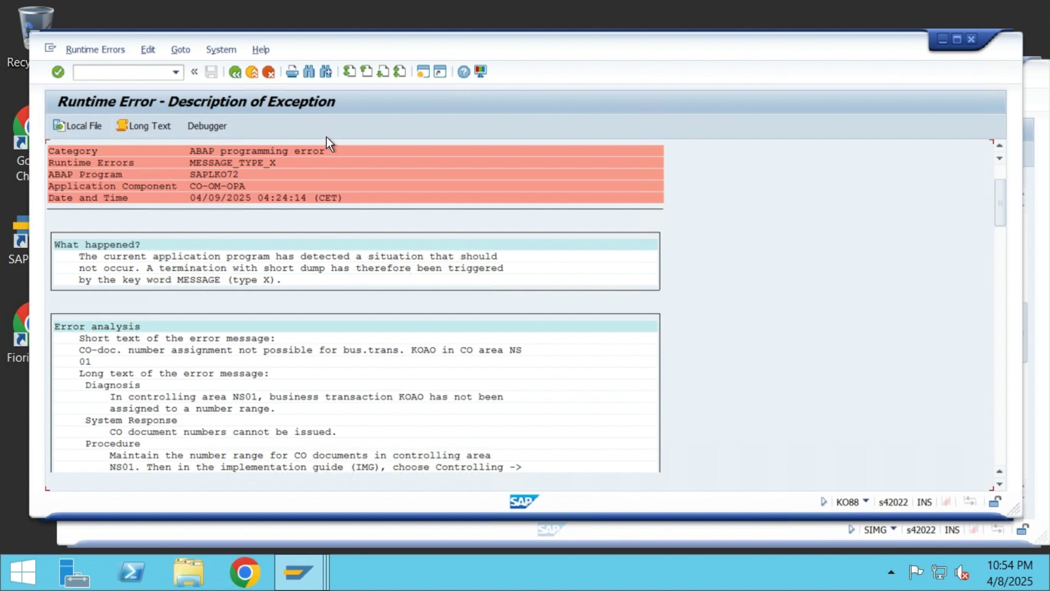
left_click(240, 70)
Open transaction KANK for CO document number ranges and bring up group maintenance for controlling area NS01
left_click(144, 74)
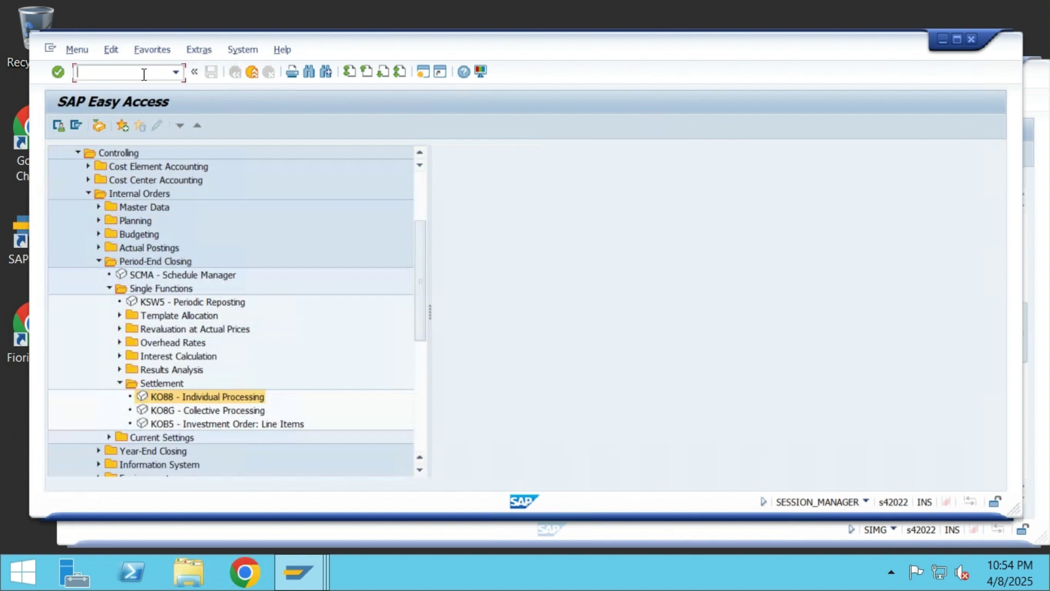
type("/nko")
key("BackSpace")
key("BackSpace")
key("BackSpace")
type("nkank")
key("Return")
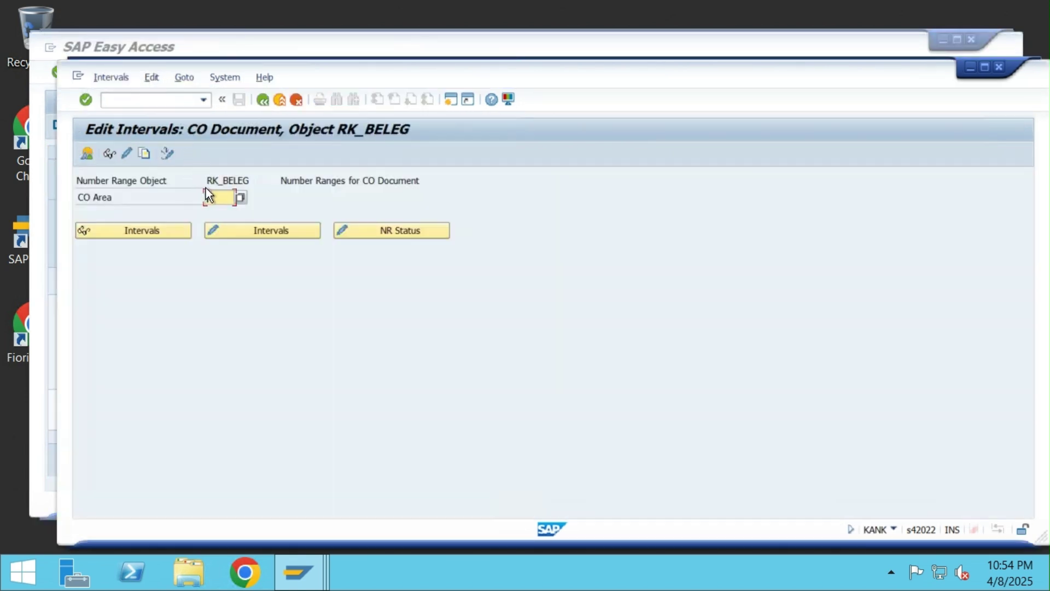
type("NS01")
left_click(126, 153)
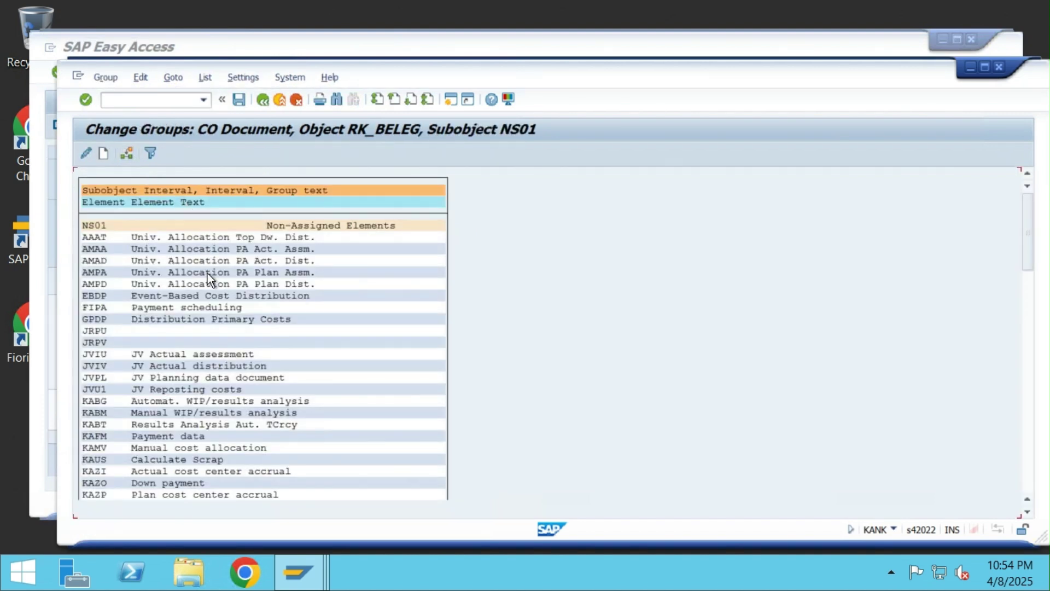
Assign the KOAO Actual settlement element to the NS01 CO doc. number range grp, save the change and leave group maintenance
scroll(203, 294, "down", 1)
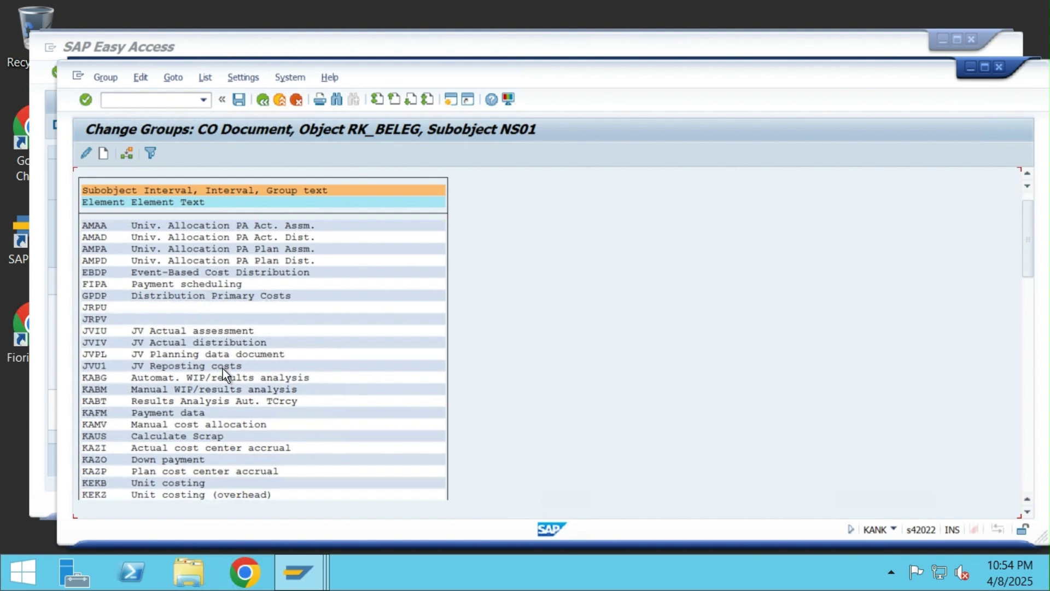
scroll(222, 372, "down", 3)
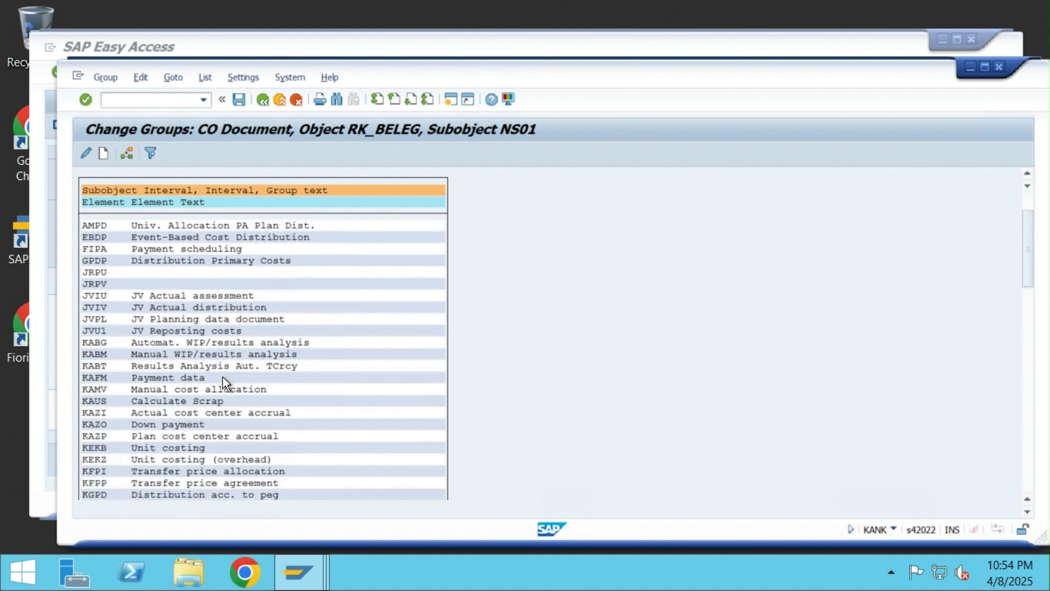
scroll(222, 381, "down", 2)
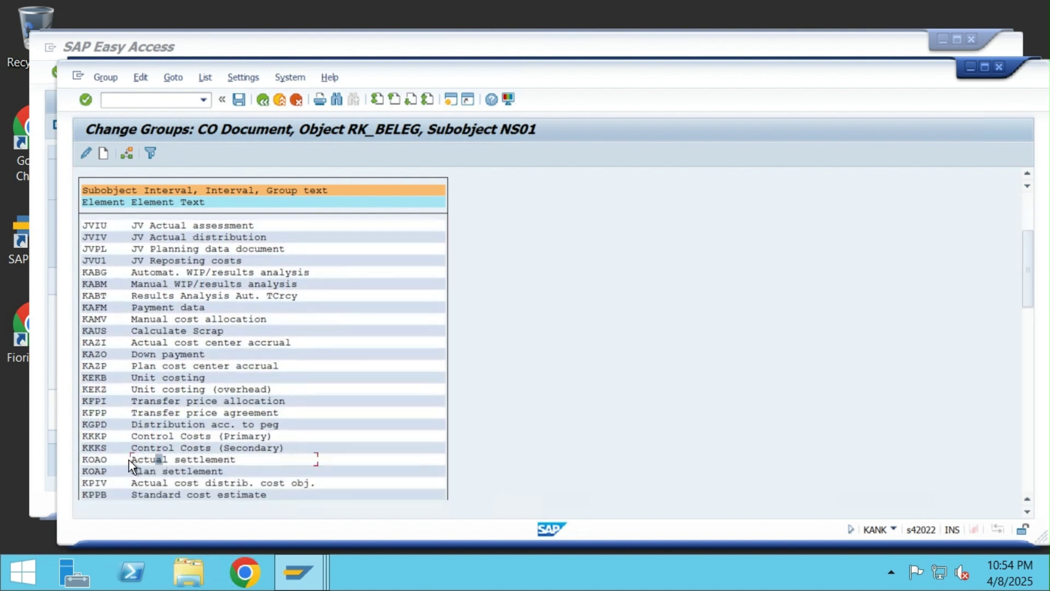
left_click(94, 461)
left_click(126, 154)
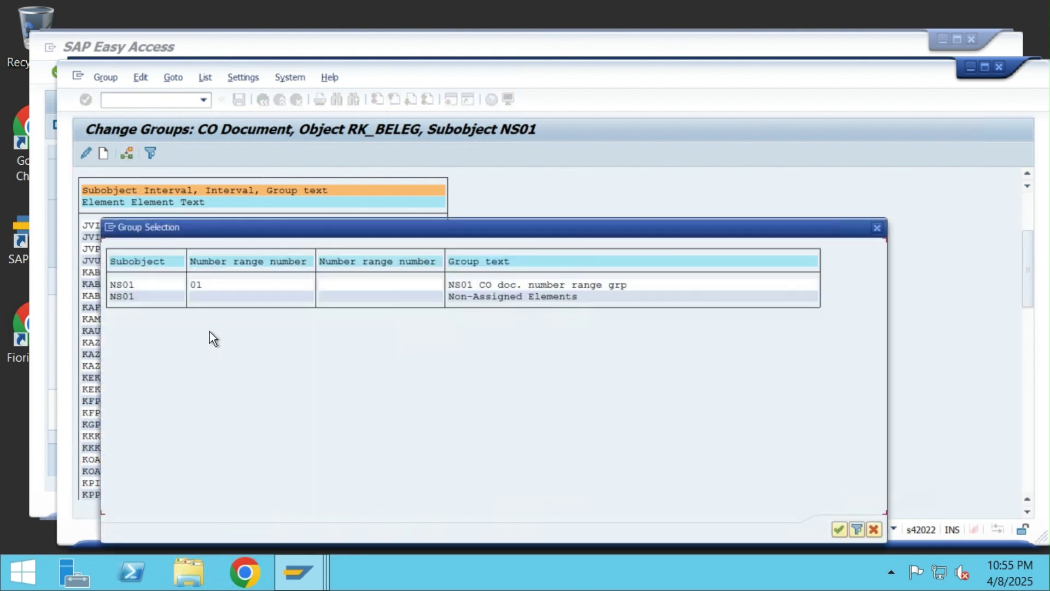
double_click(124, 284)
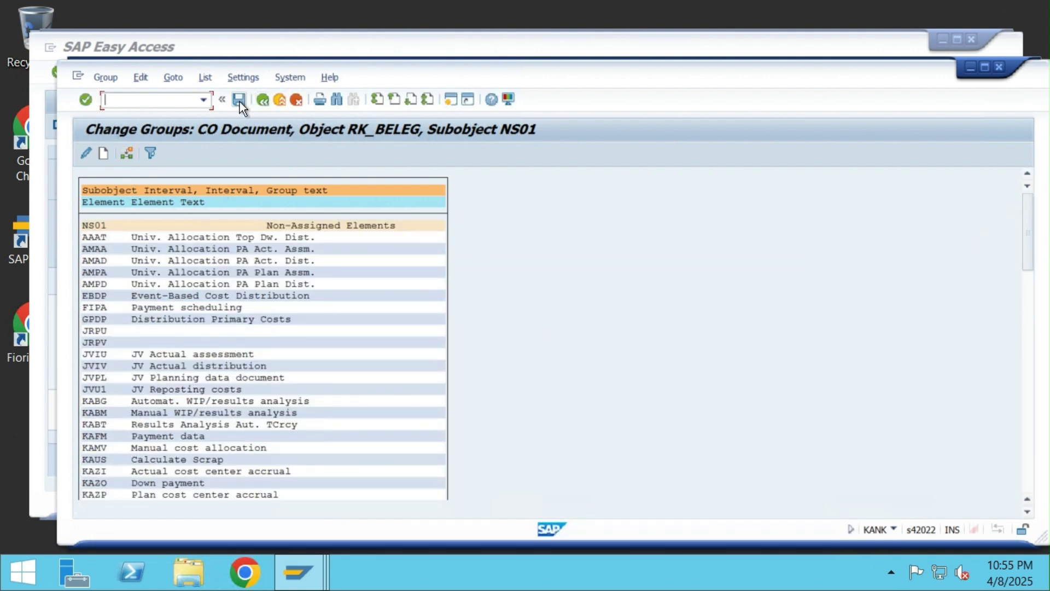
left_click(239, 100)
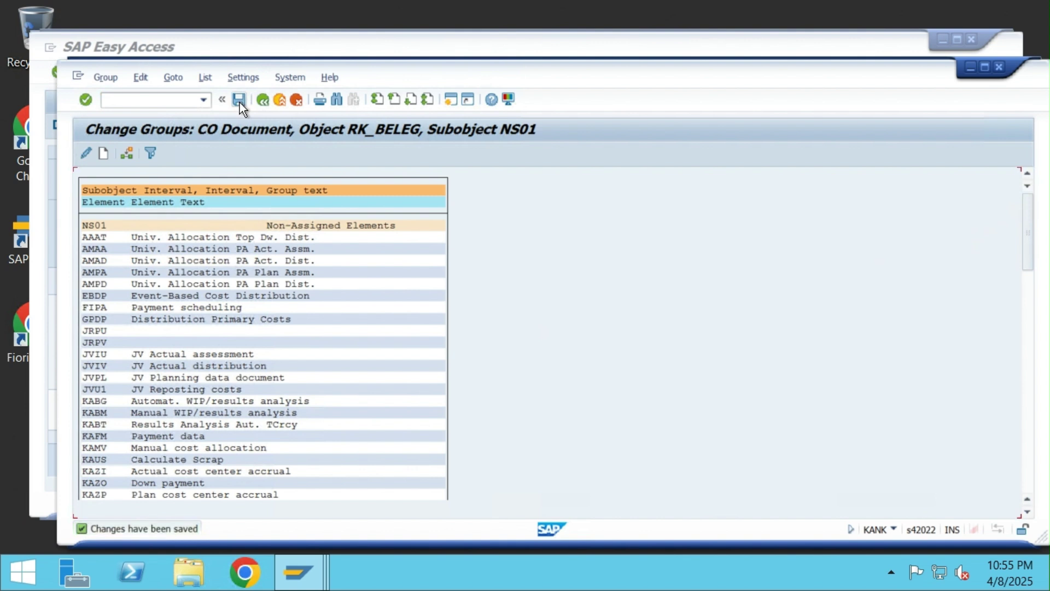
left_click(277, 100)
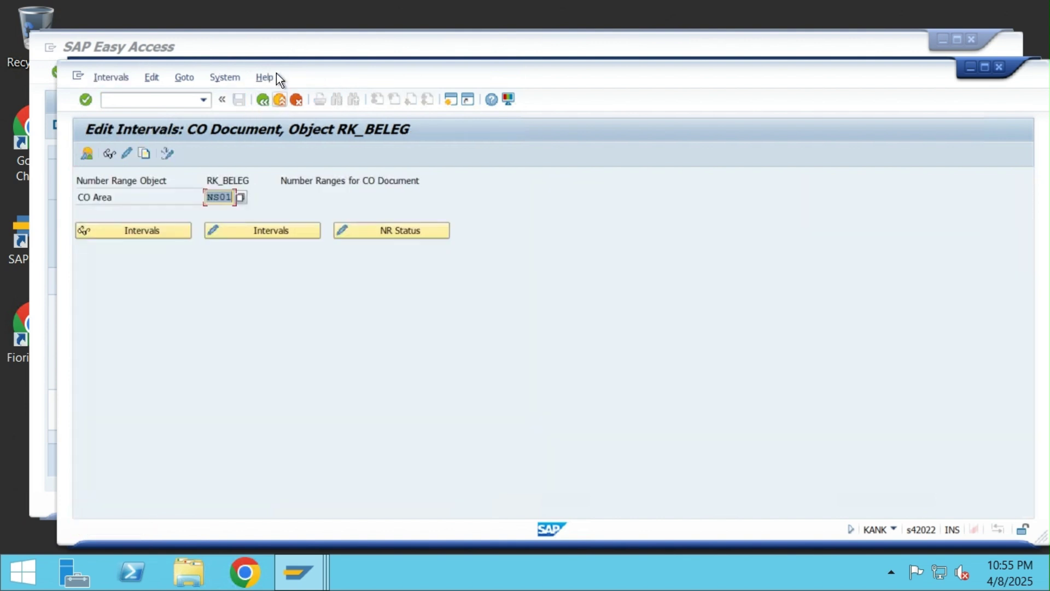
Switch back to the SAP Easy Access session, open KO88 individual processing and execute the order's actual settlement with Test Run switched off
left_click(277, 48)
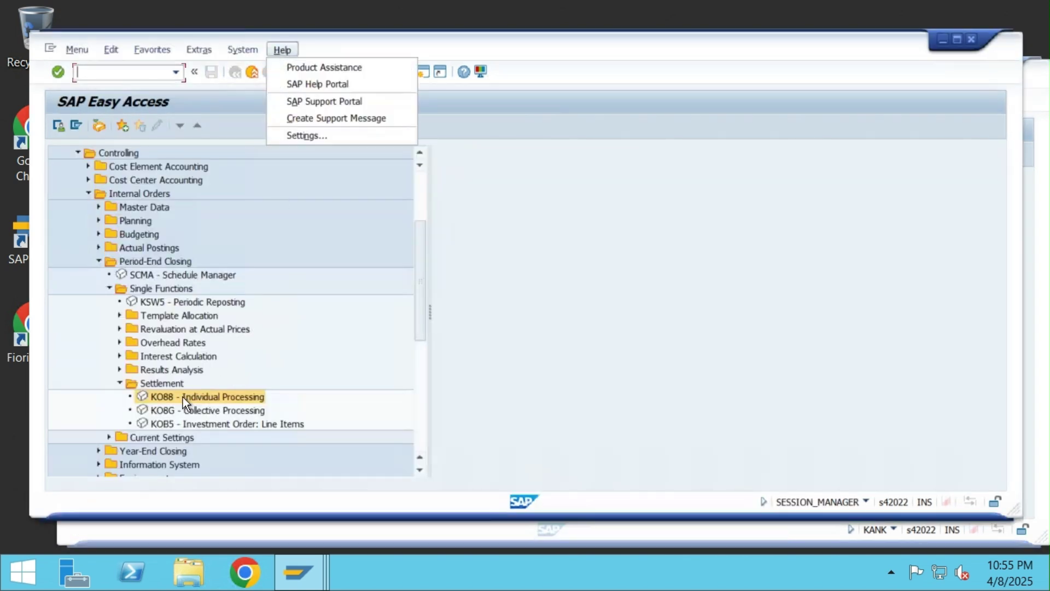
double_click(145, 396)
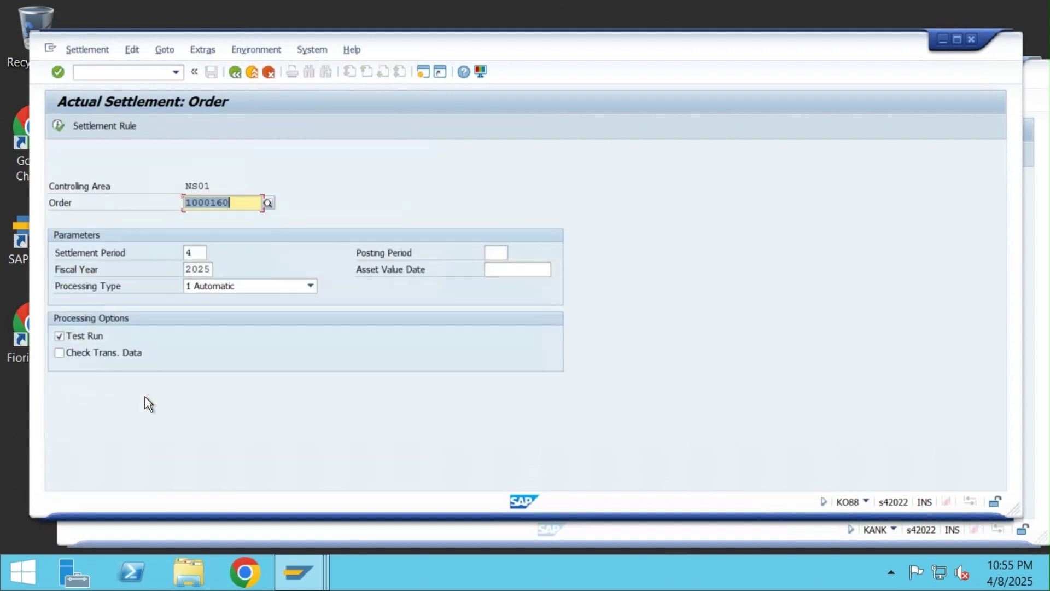
left_click(58, 335)
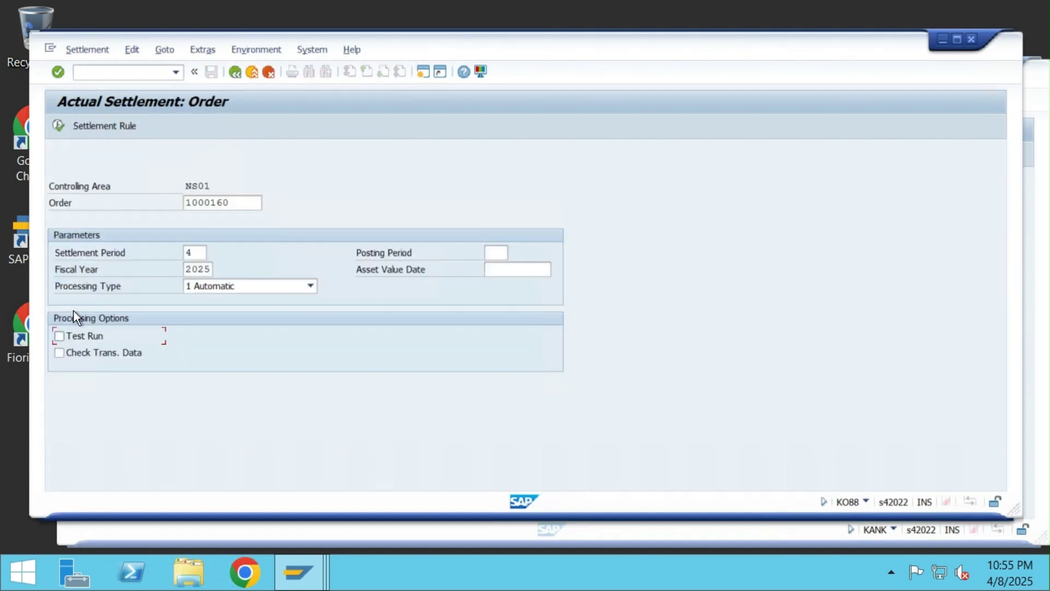
left_click(56, 126)
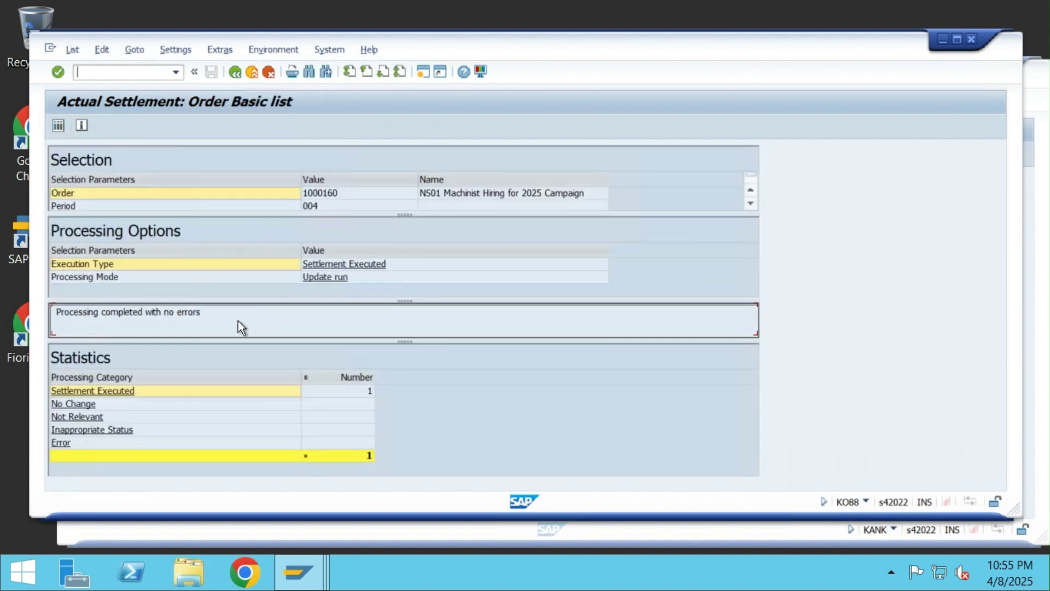
Review the executed settlement's detail list and the receiver debits for both cost centers, and return to the SAP Easy Access menu
left_click(58, 126)
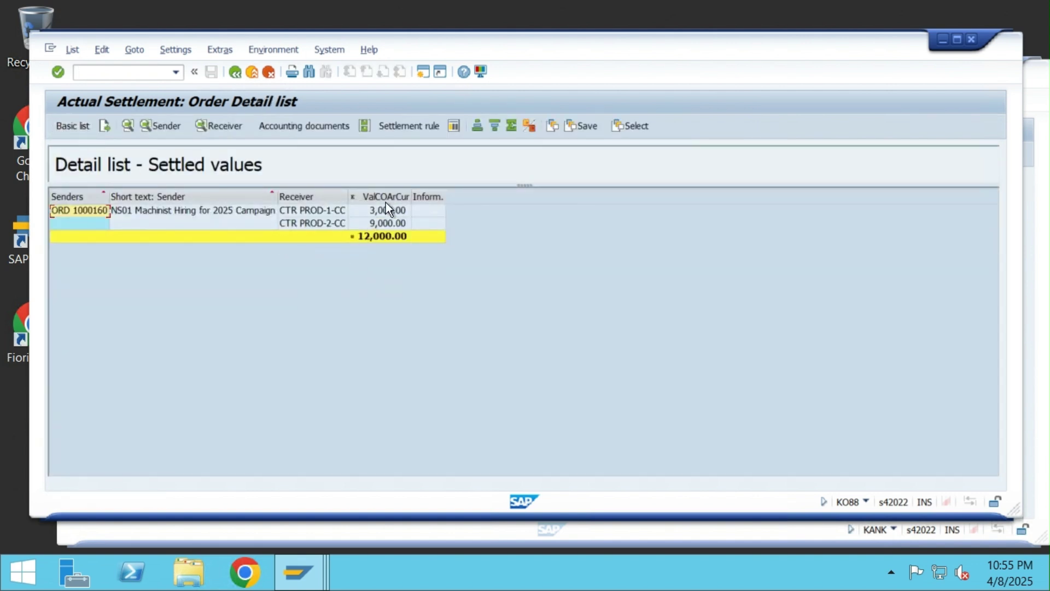
left_click(241, 129)
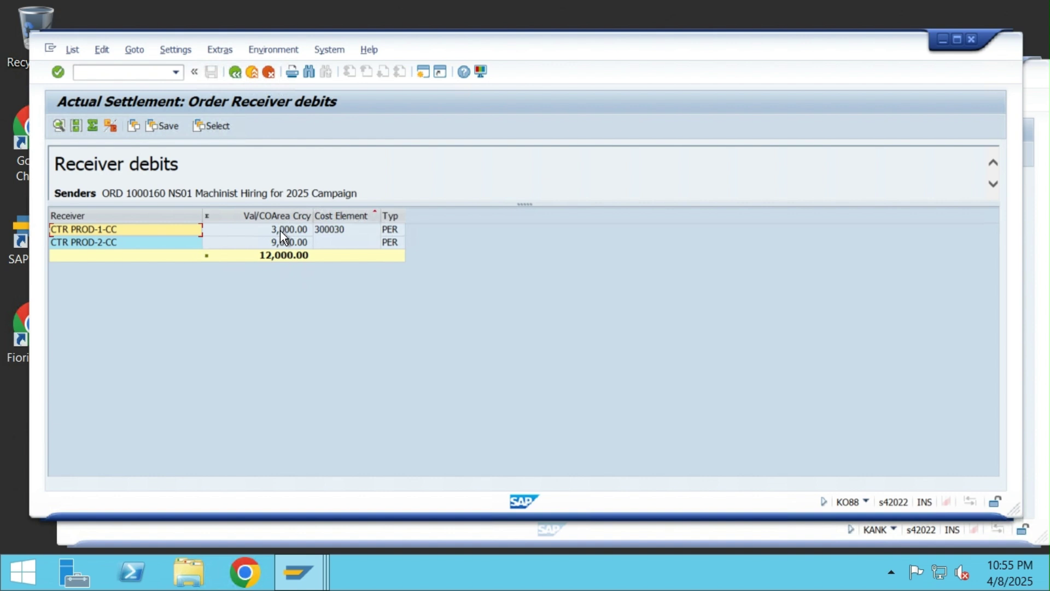
left_click(250, 75)
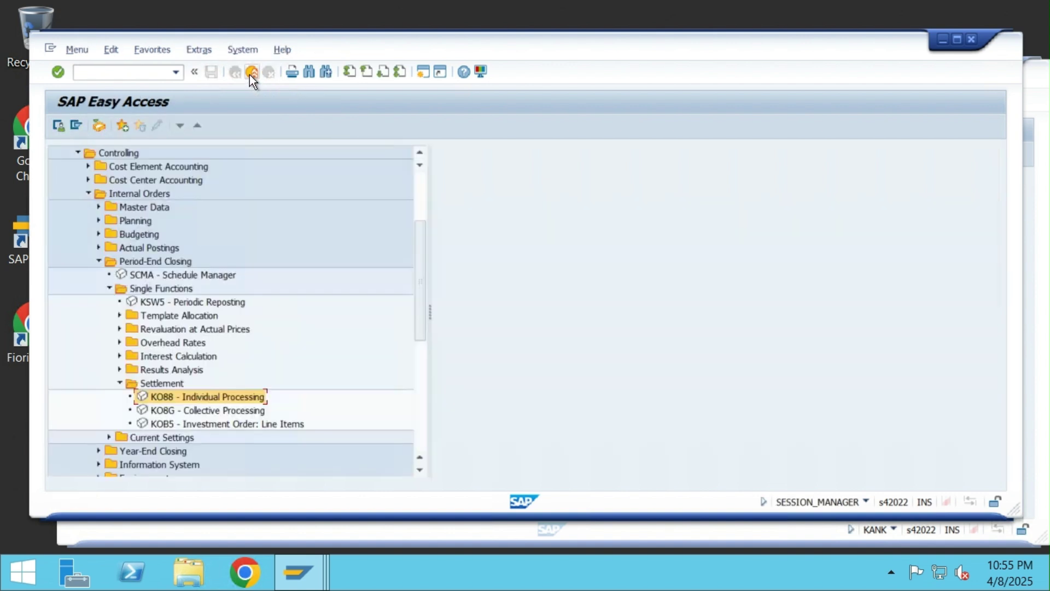
Run the internal orders report S_ALR_87012993 Orders: Actual/Plan/Variance with its preset selection, check the costs, settled costs and balance, and exit it
left_click(100, 261)
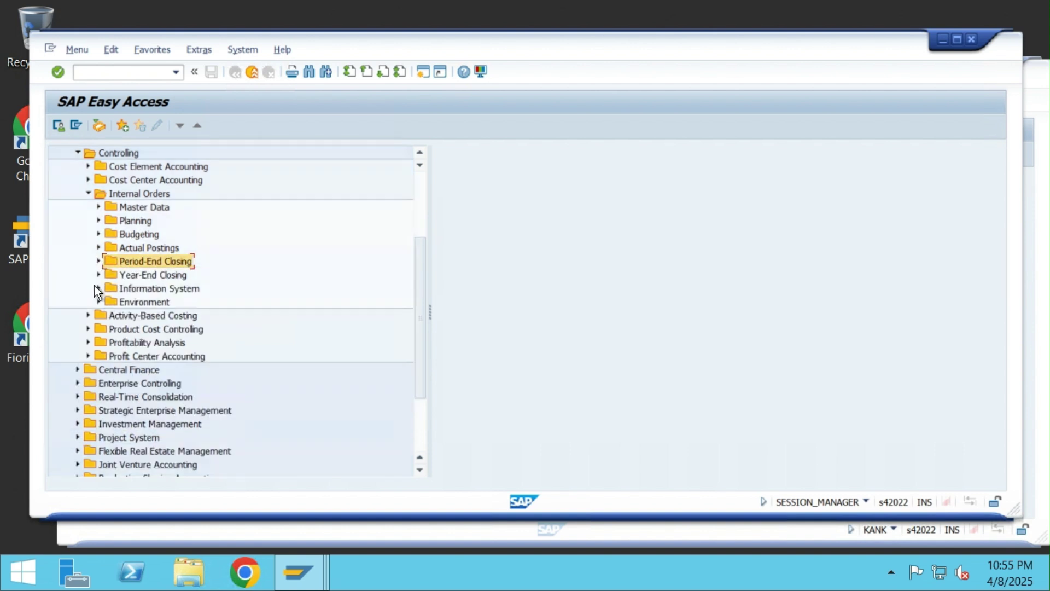
left_click(98, 288)
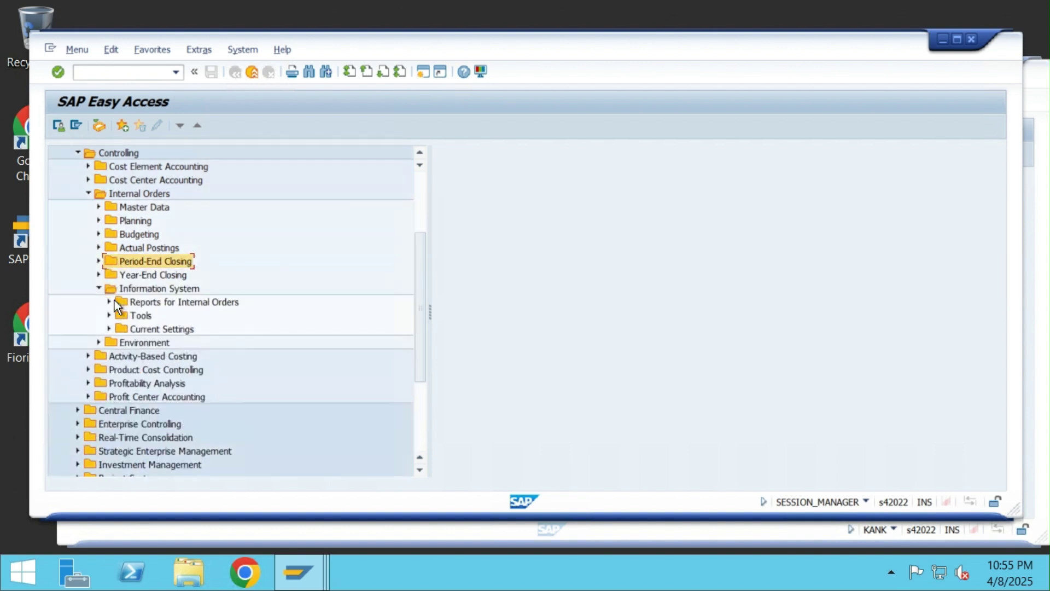
left_click(107, 302)
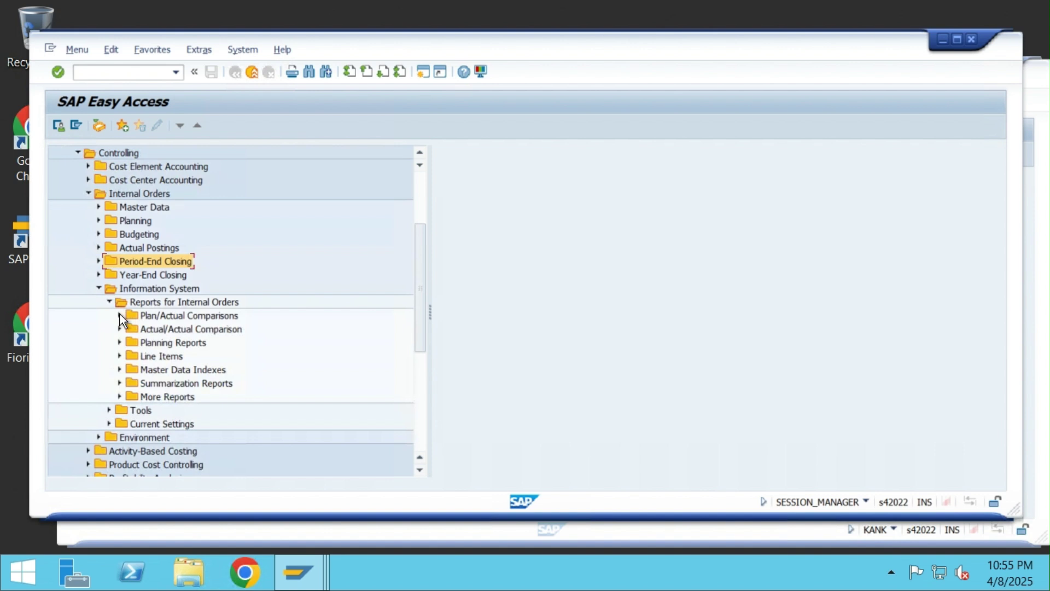
left_click(120, 315)
double_click(230, 329)
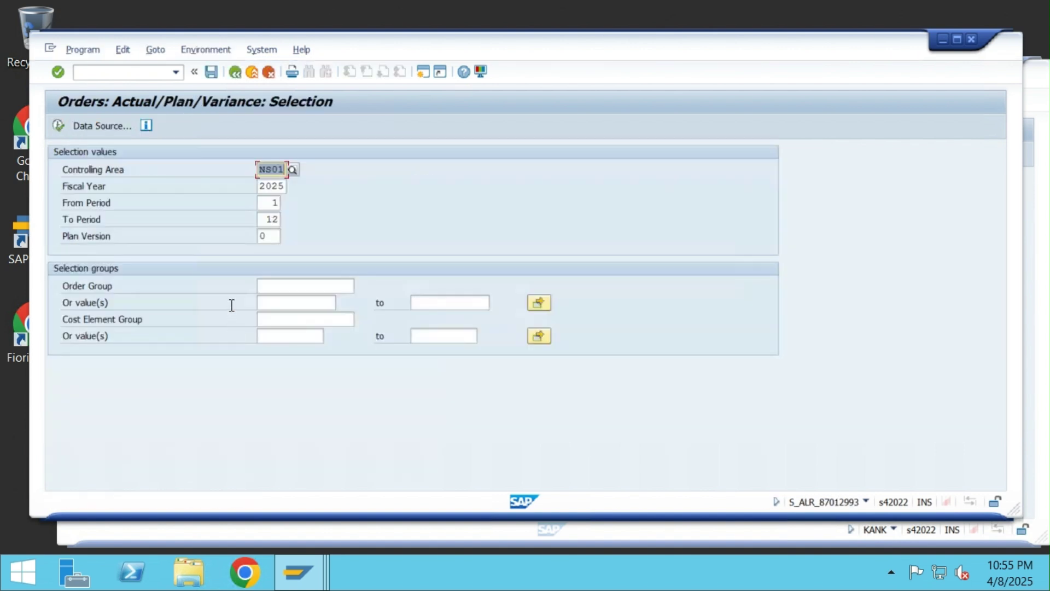
left_click(60, 129)
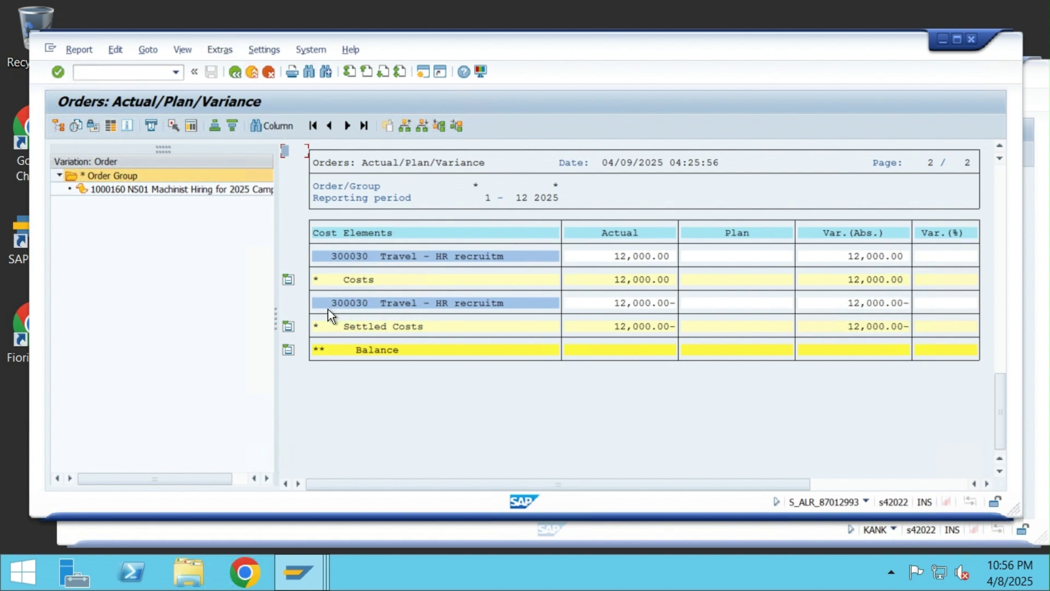
left_click(253, 72)
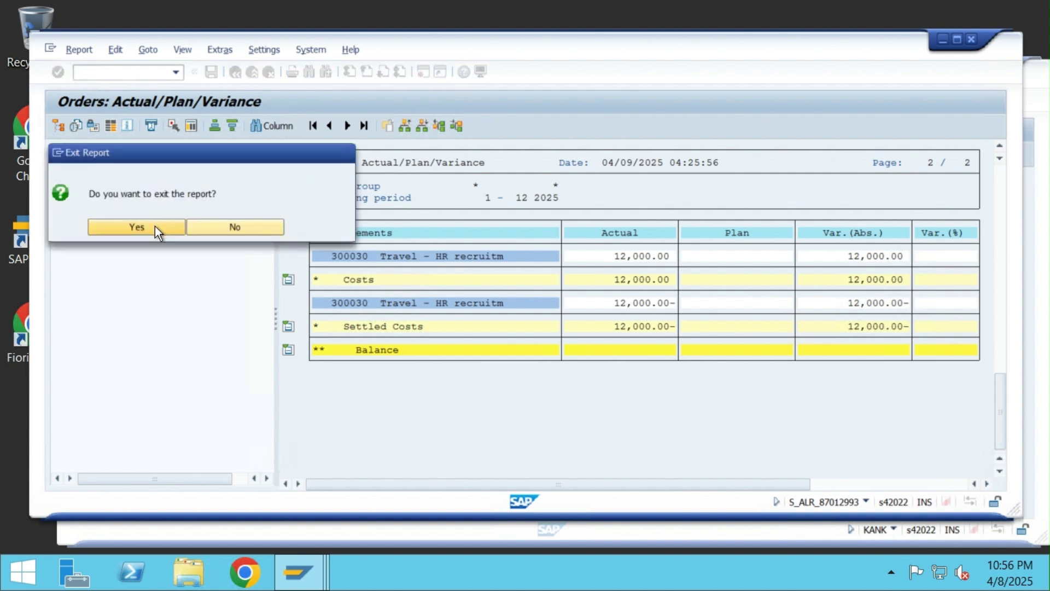
left_click(137, 227)
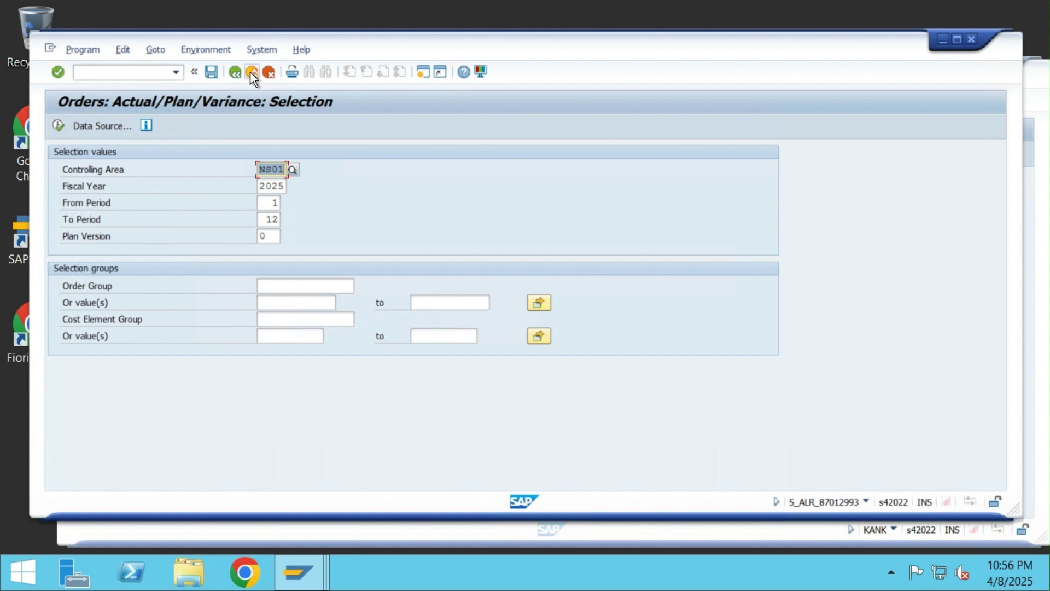
left_click(251, 72)
Run the cost center accounting report S_ALR_87013611 Cost Centers: Actual/Plan/Variance with its preset selection
scroll(165, 246, "up", 1)
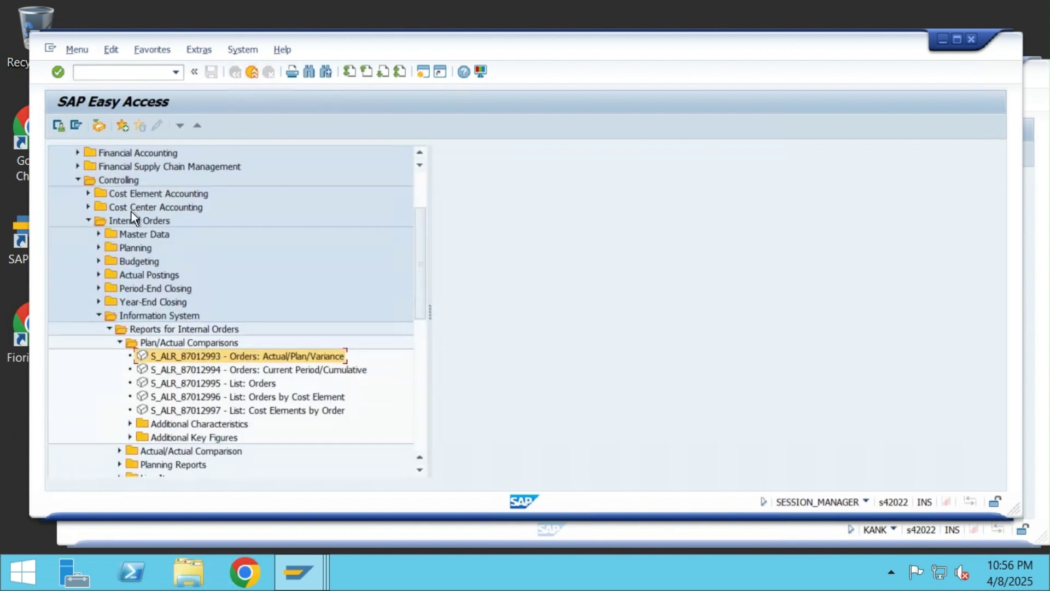
left_click(87, 206)
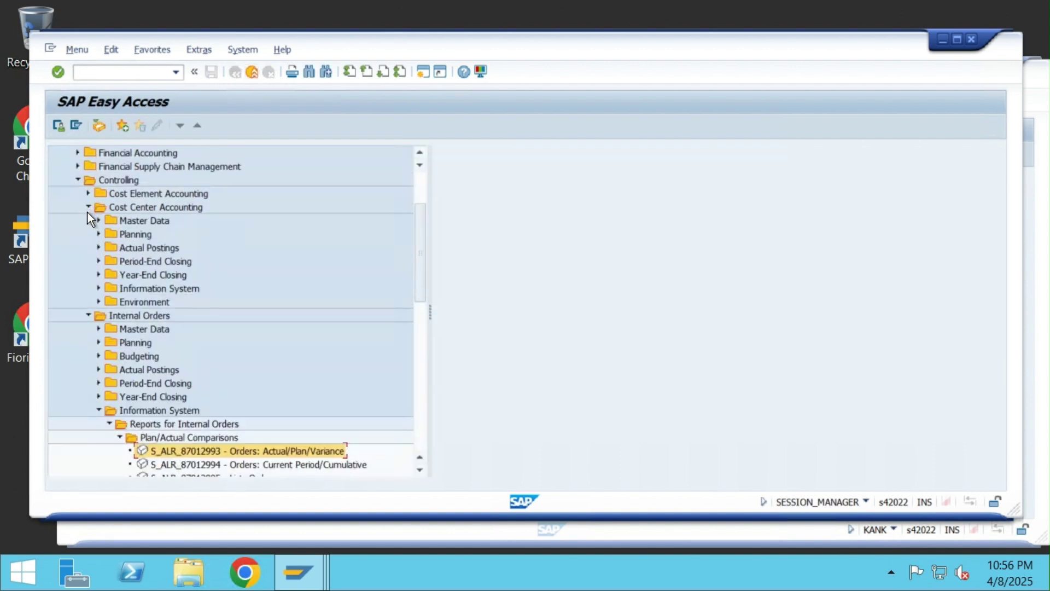
left_click(100, 287)
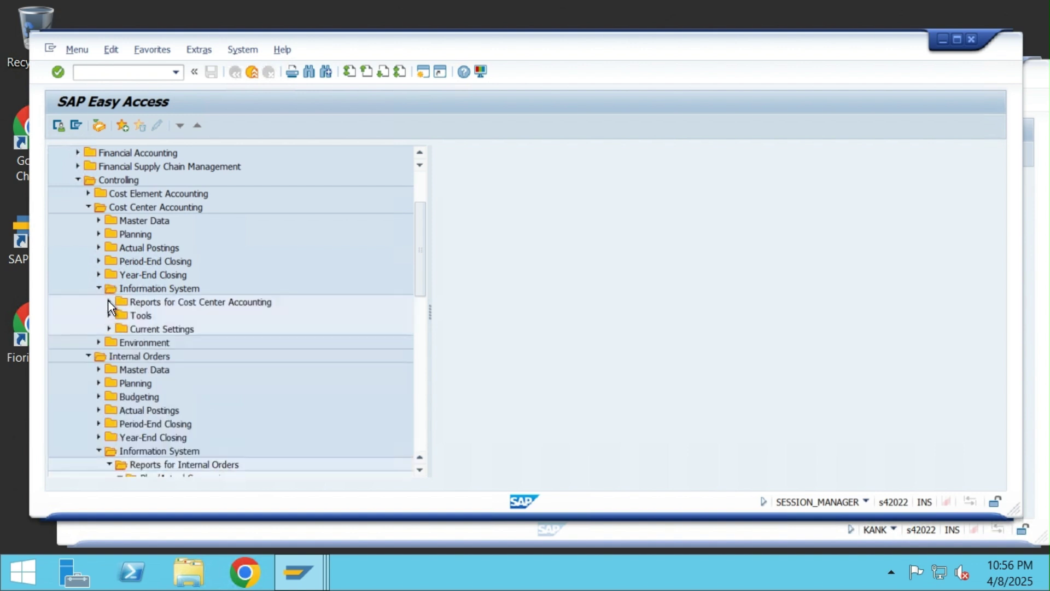
left_click(108, 300)
left_click(120, 315)
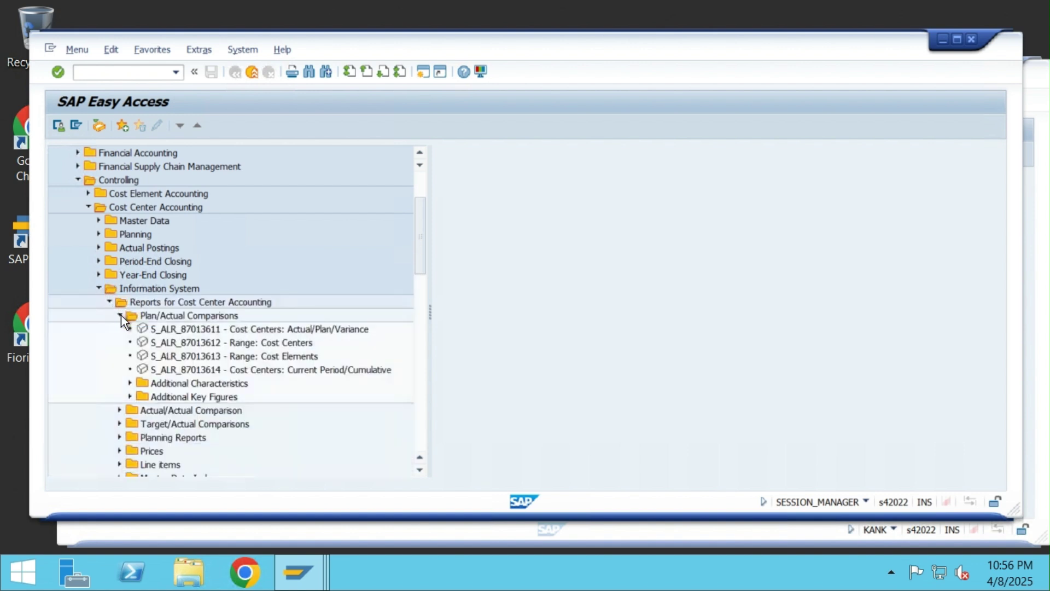
double_click(213, 328)
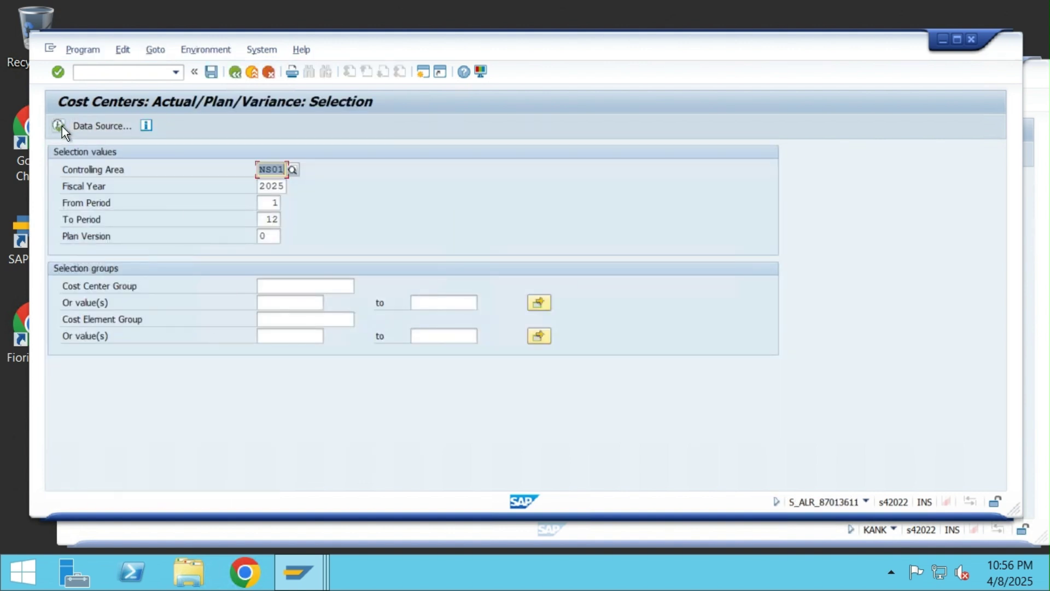
left_click(61, 126)
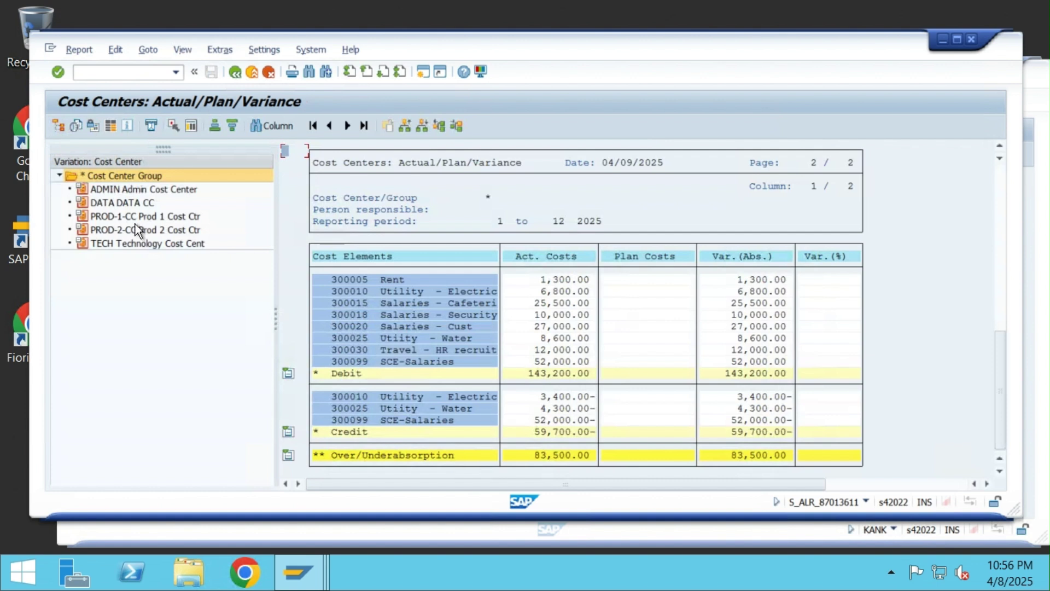
Display the report for cost center PROD-1-CC, check the travel cost settled to it, and exit the report
left_click(139, 217)
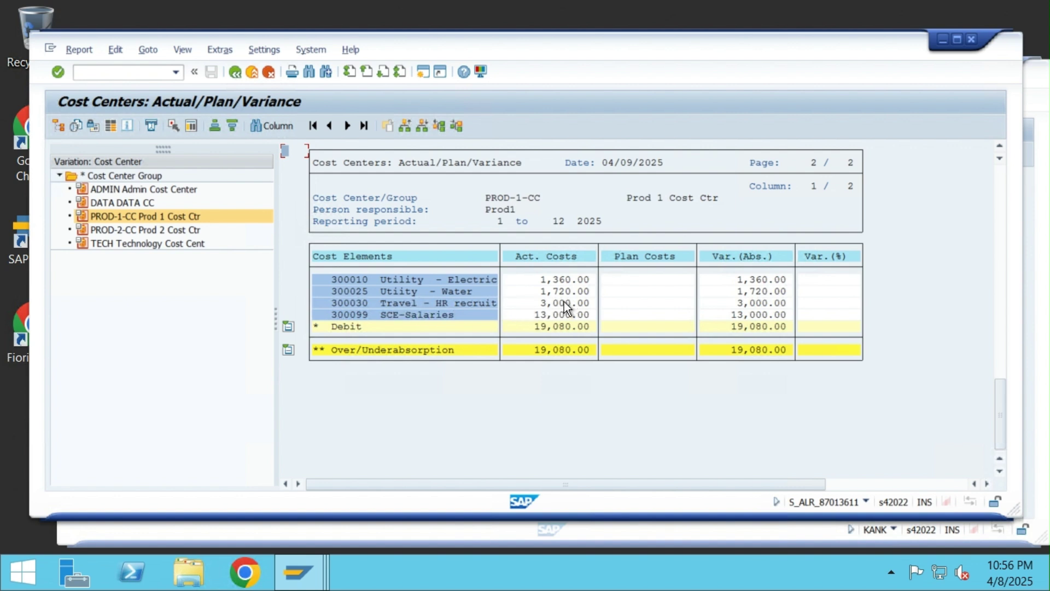
left_click(255, 74)
left_click(137, 226)
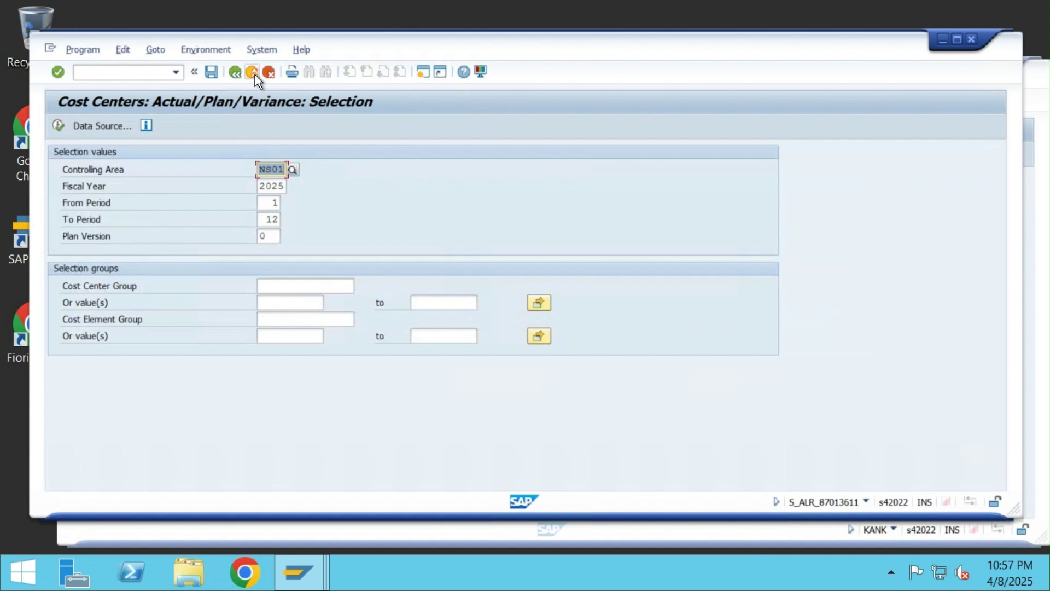
left_click(255, 74)
Open the General Ledger account transaction FAGLB03 - Display Balances under Financial Accounting
scroll(90, 182, "up", 2)
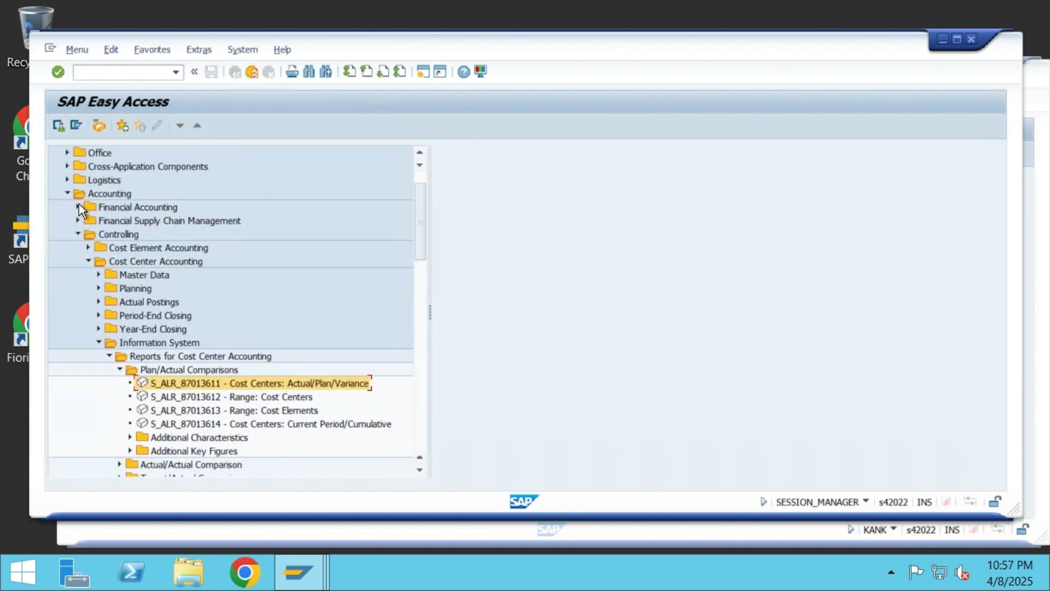
left_click(78, 207)
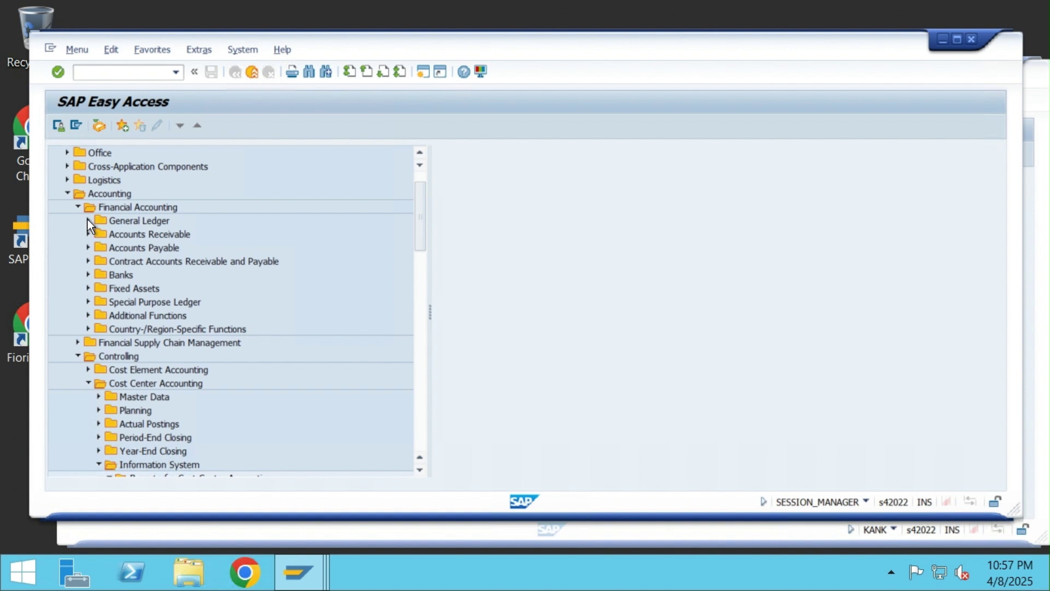
left_click(87, 219)
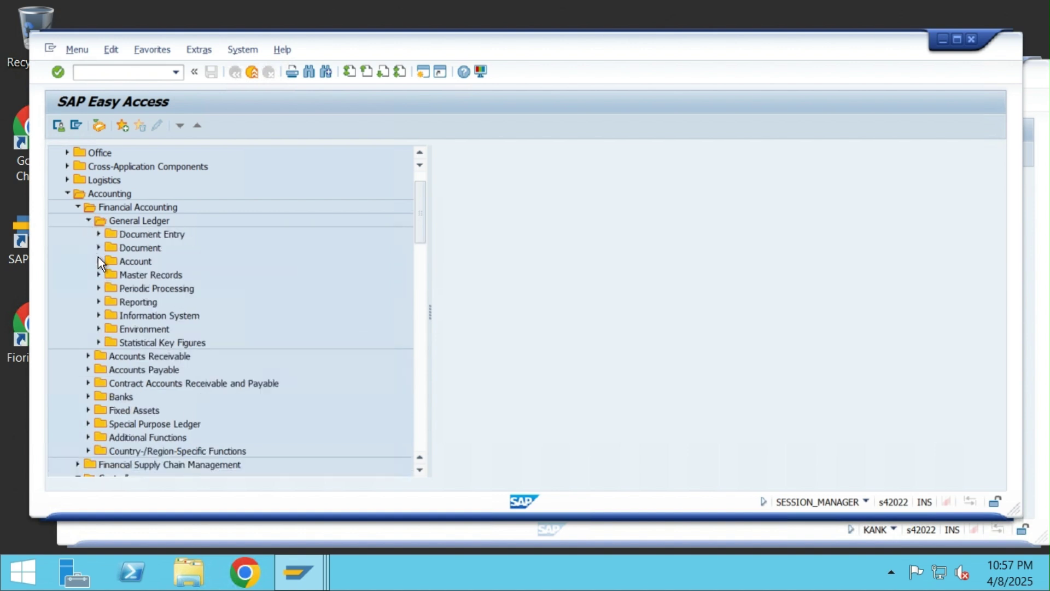
left_click(98, 262)
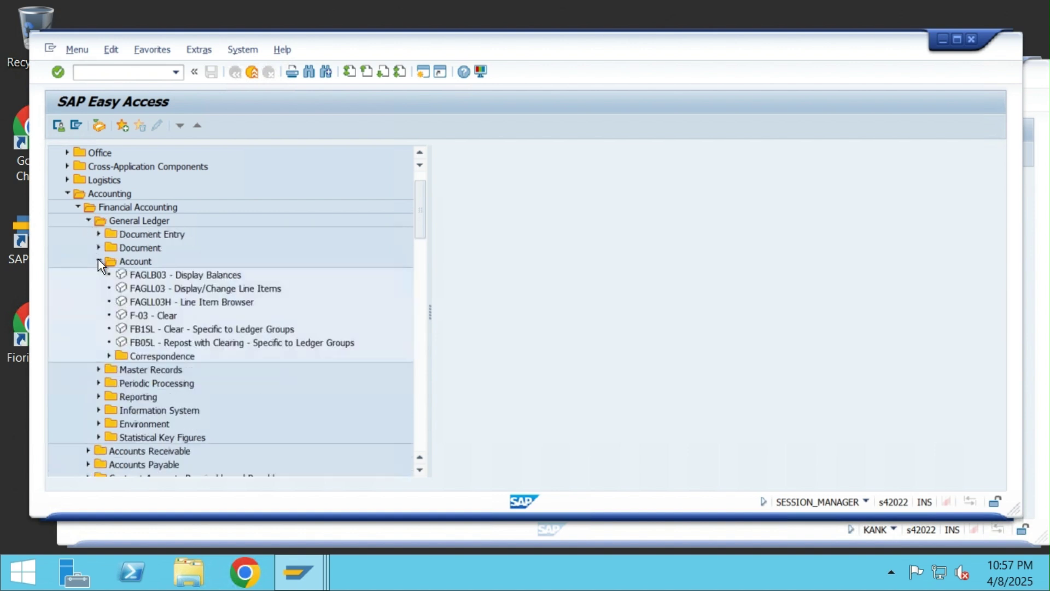
double_click(178, 274)
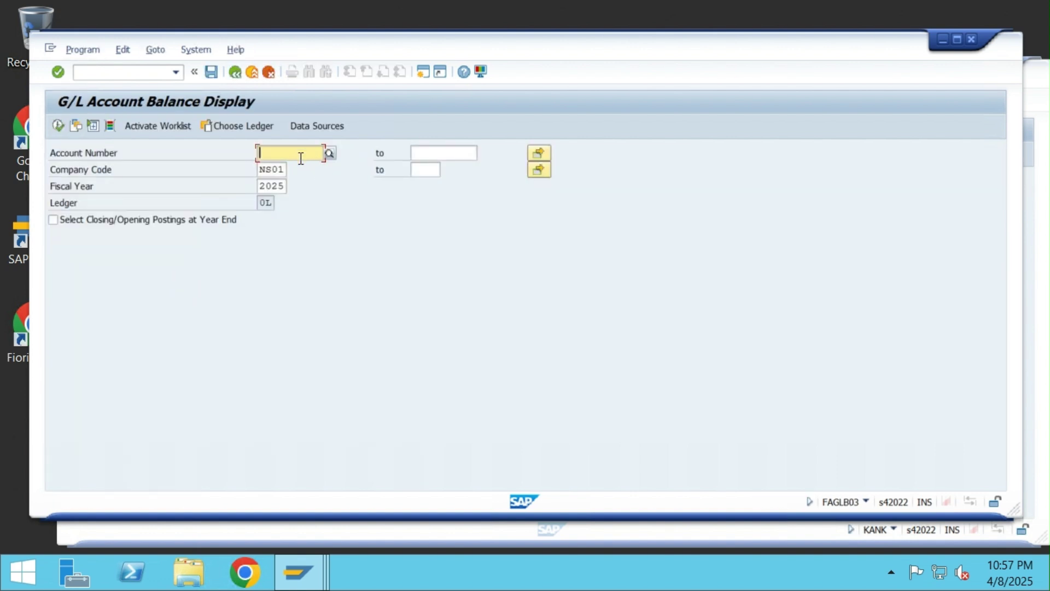
Display the 2025 balances of G/L account 300030 in company code NS01 and drill down to the period 4 debit line items
type("3000")
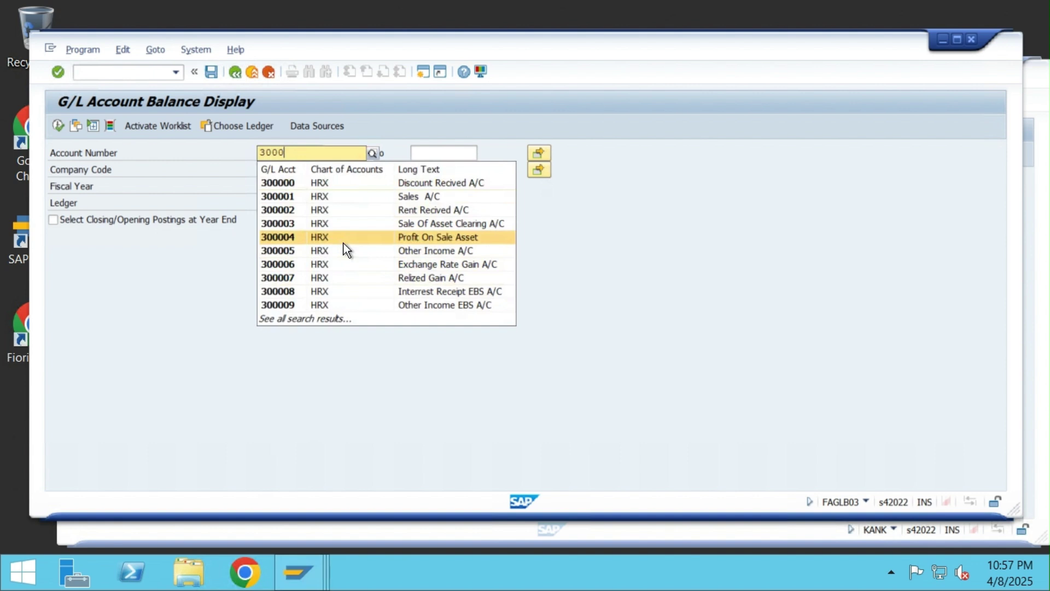
type("30")
left_click(701, 226)
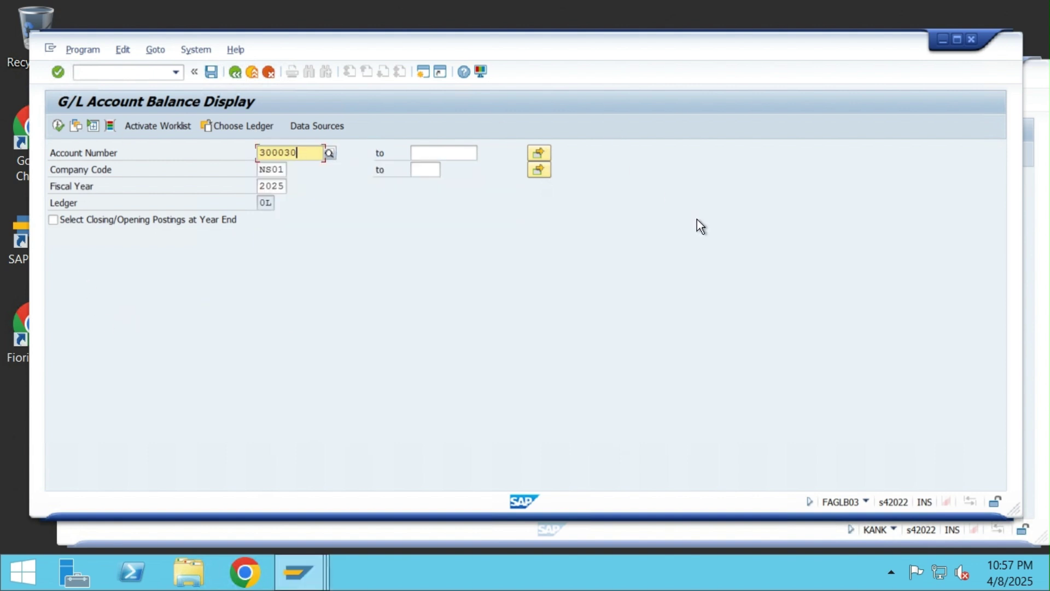
left_click(58, 125)
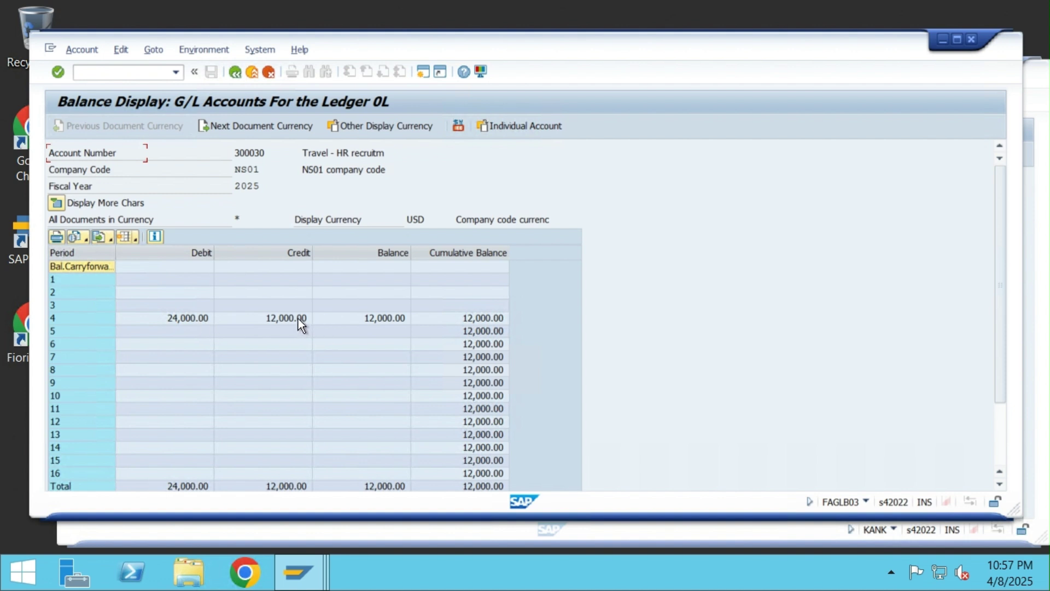
double_click(199, 318)
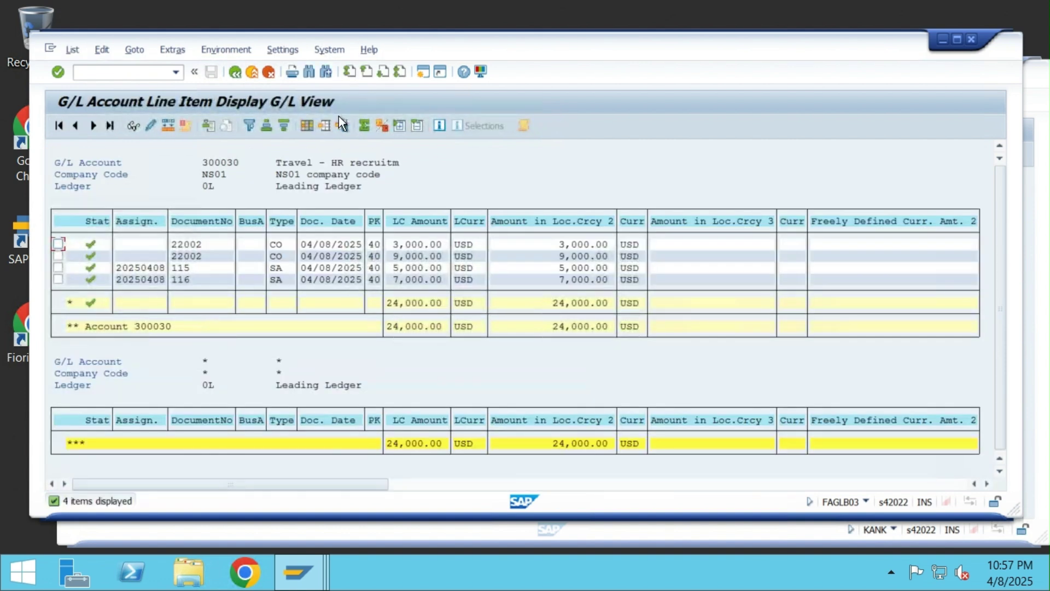
left_click(307, 125)
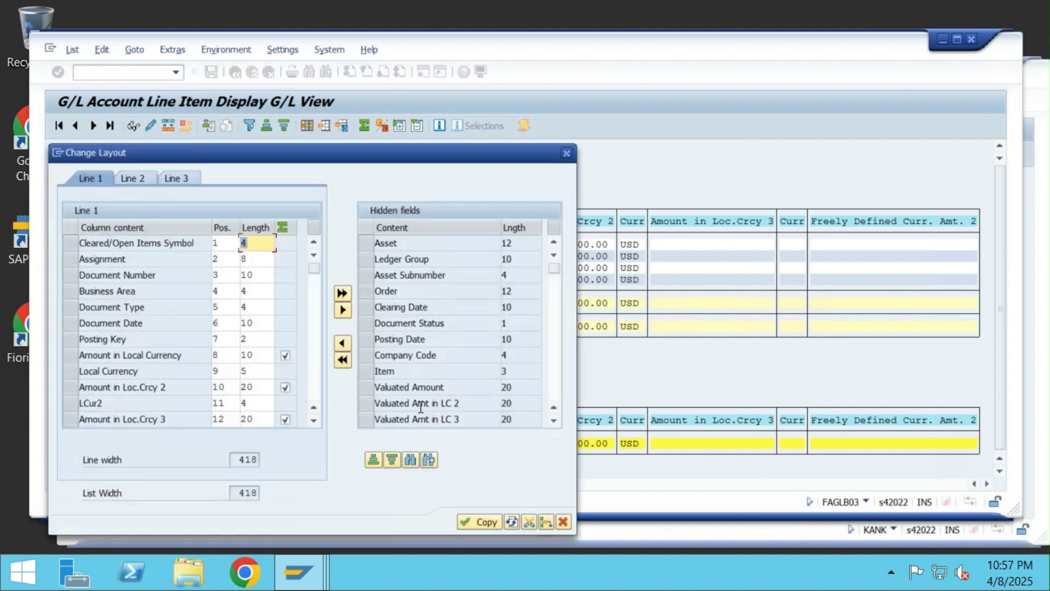
scroll(420, 379, "down", 5)
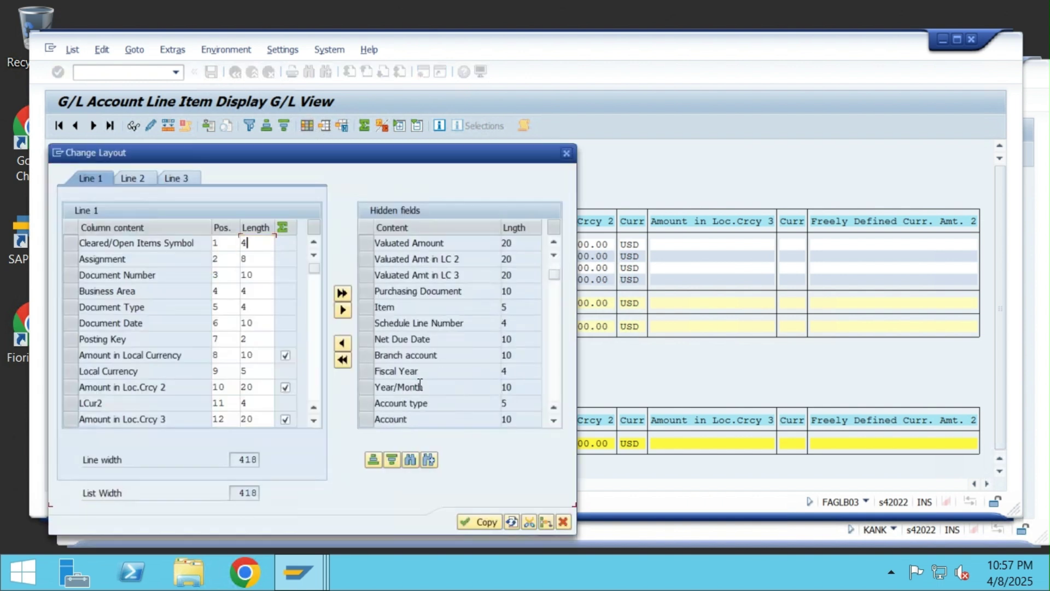
scroll(421, 389, "down", 2)
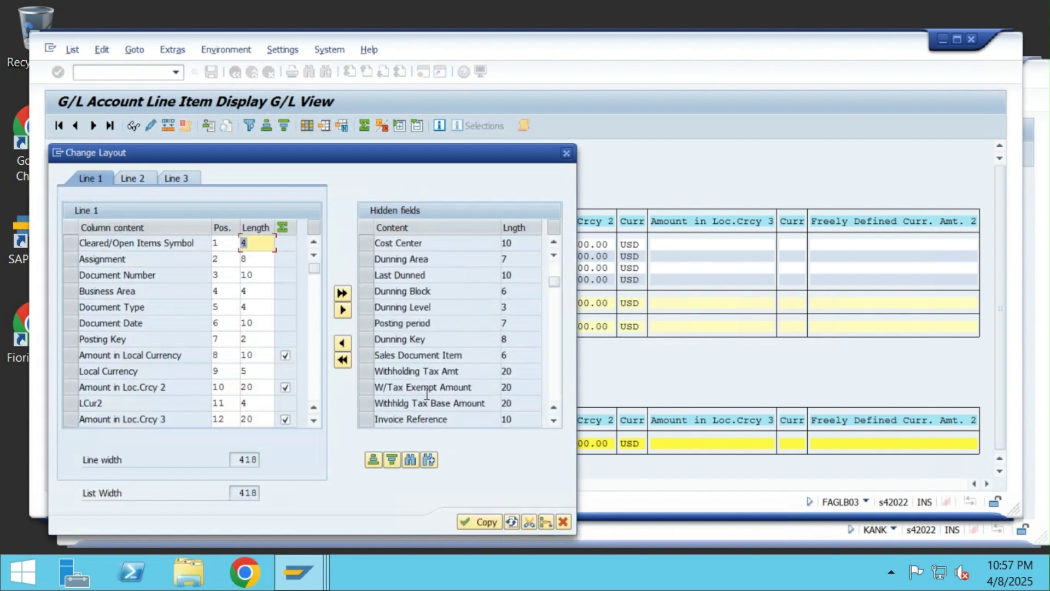
left_click(567, 154)
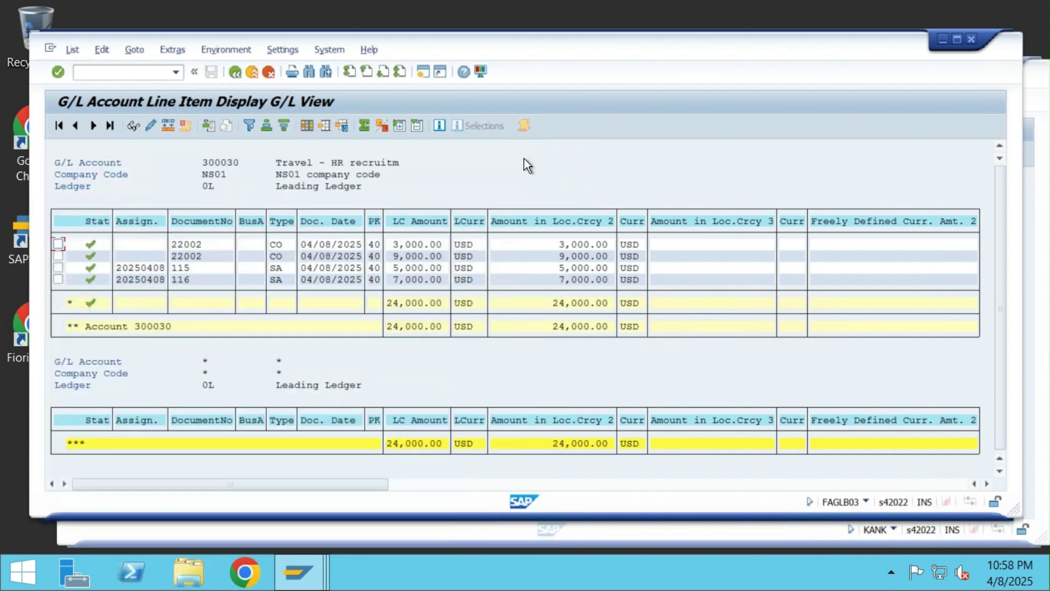
Apply the CC-NS01 layout to the line items and add the hidden Order field to its displayed columns
left_click(326, 126)
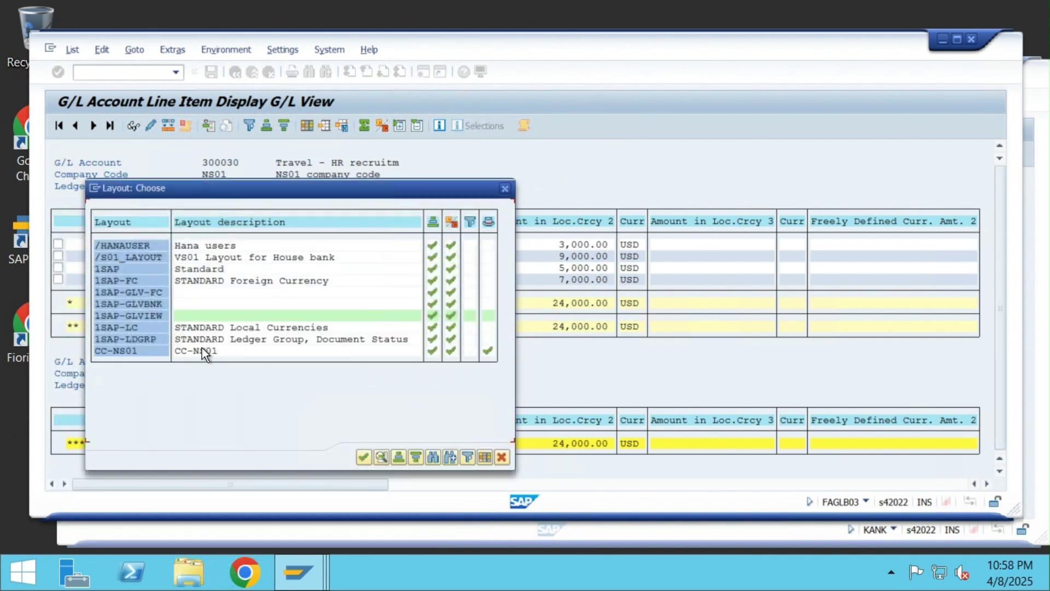
double_click(200, 351)
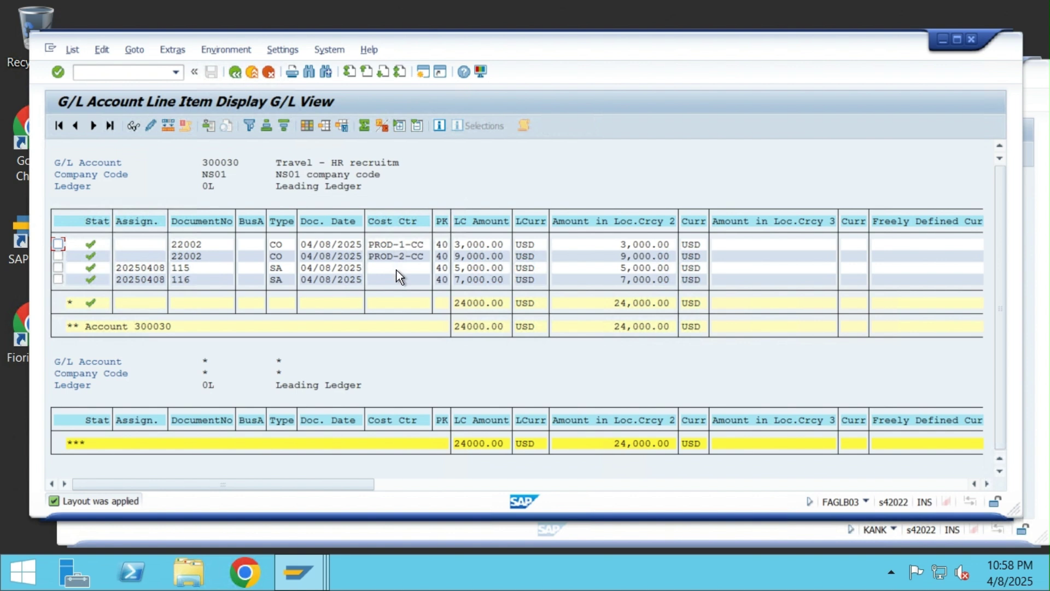
left_click(307, 126)
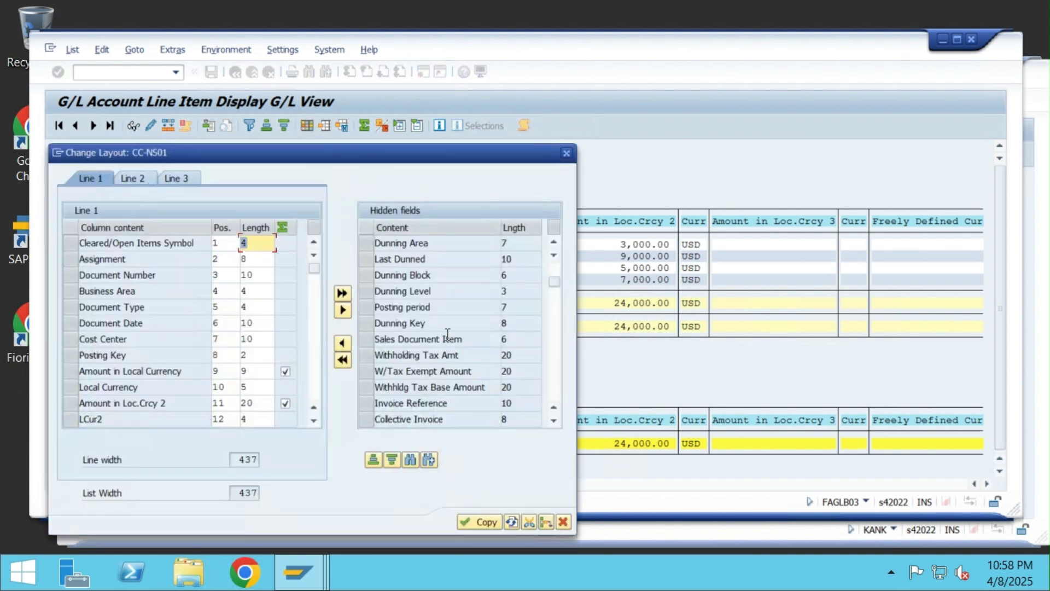
scroll(448, 333, "down", 2)
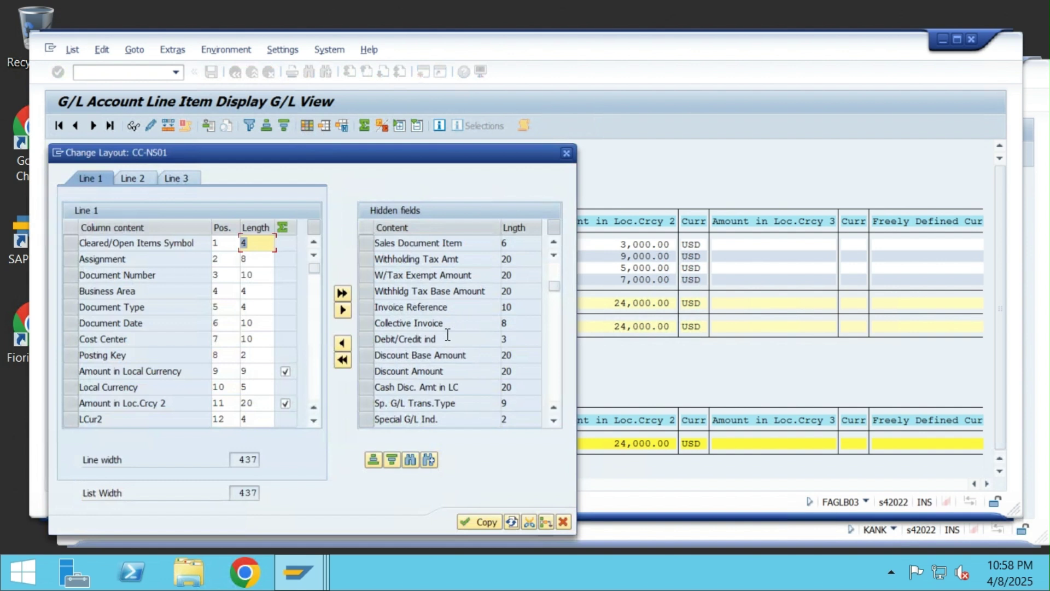
left_click(411, 460)
type("order")
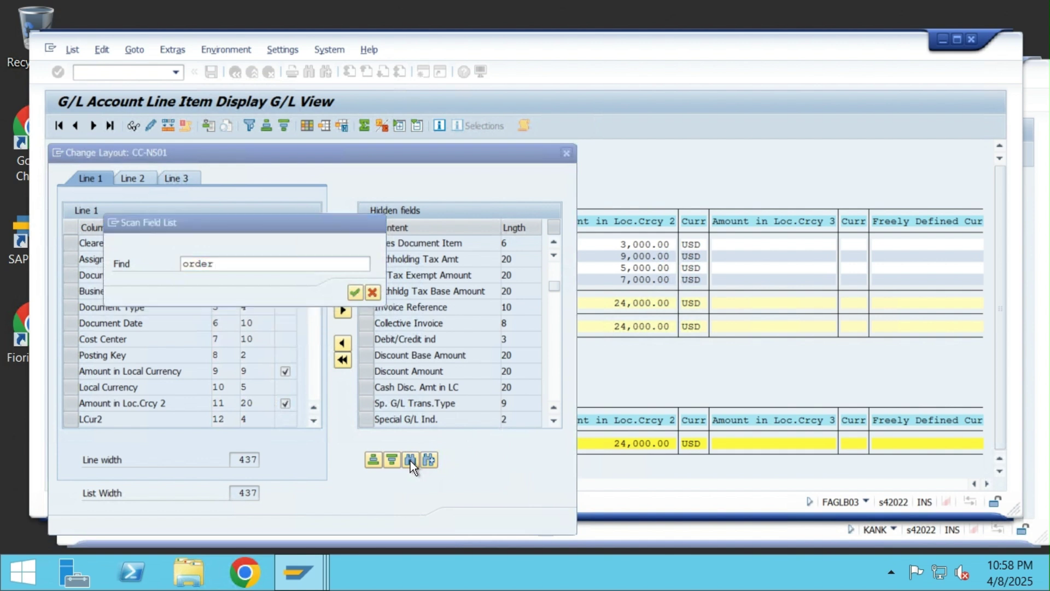
key("Return")
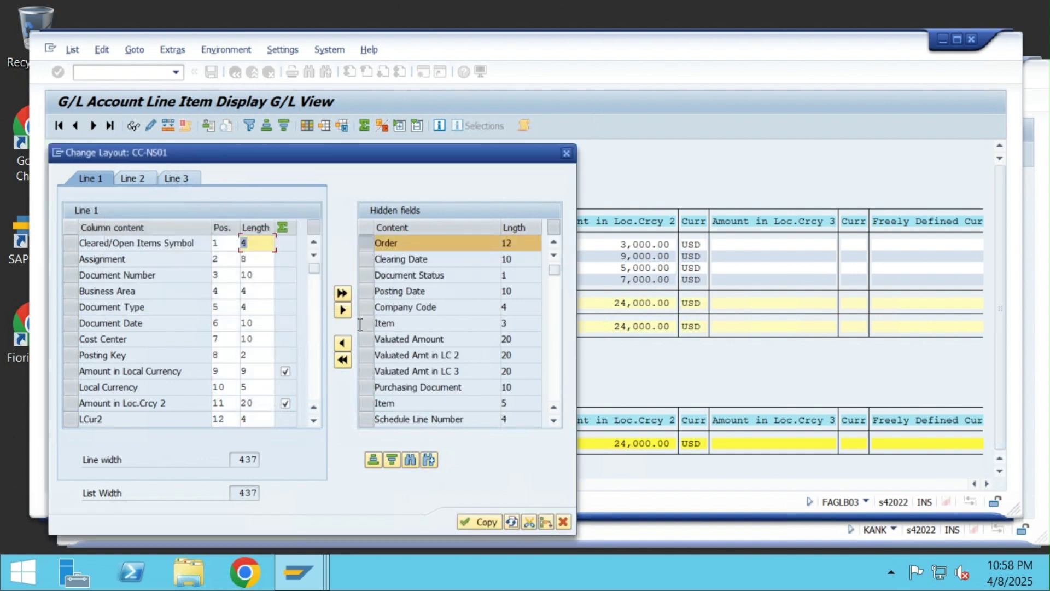
left_click(340, 346)
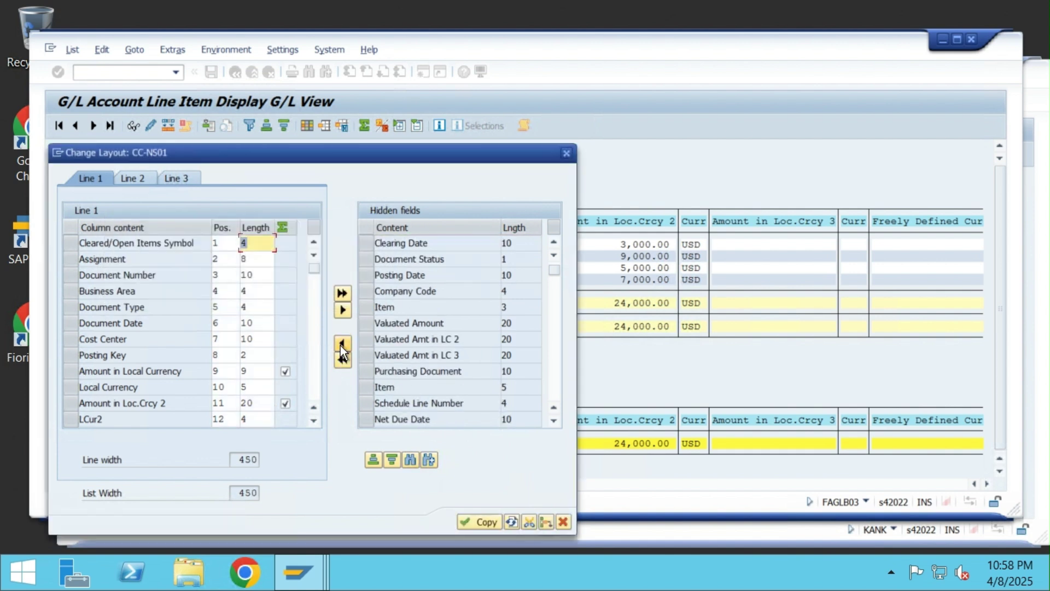
Set the Order column's position to 7 and apply the changed layout to the line item list
left_click_drag(314, 272, 314, 400)
left_click_drag(226, 245, 201, 241)
type("7")
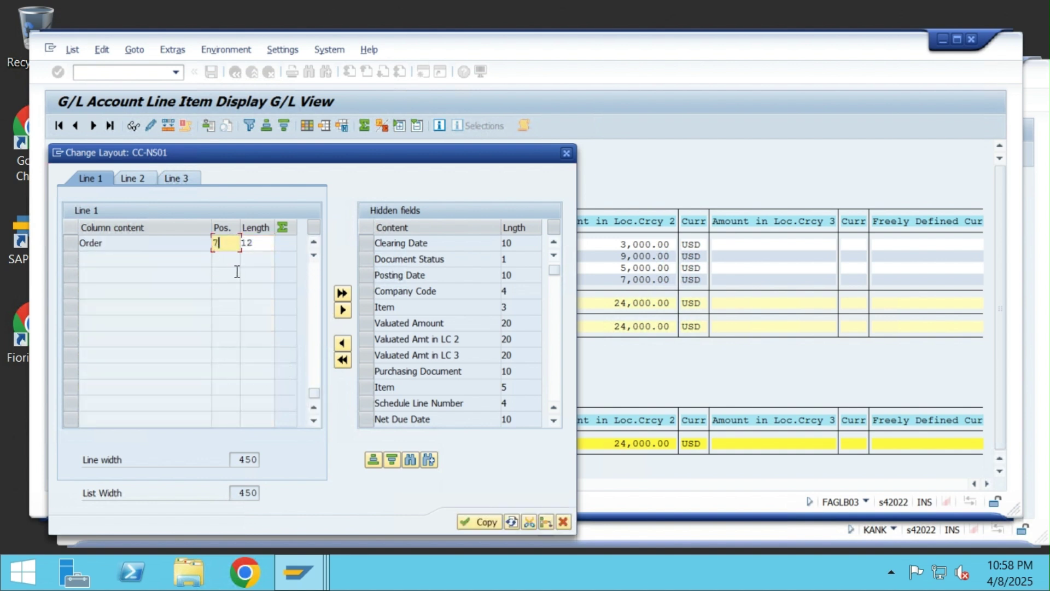
left_click(487, 522)
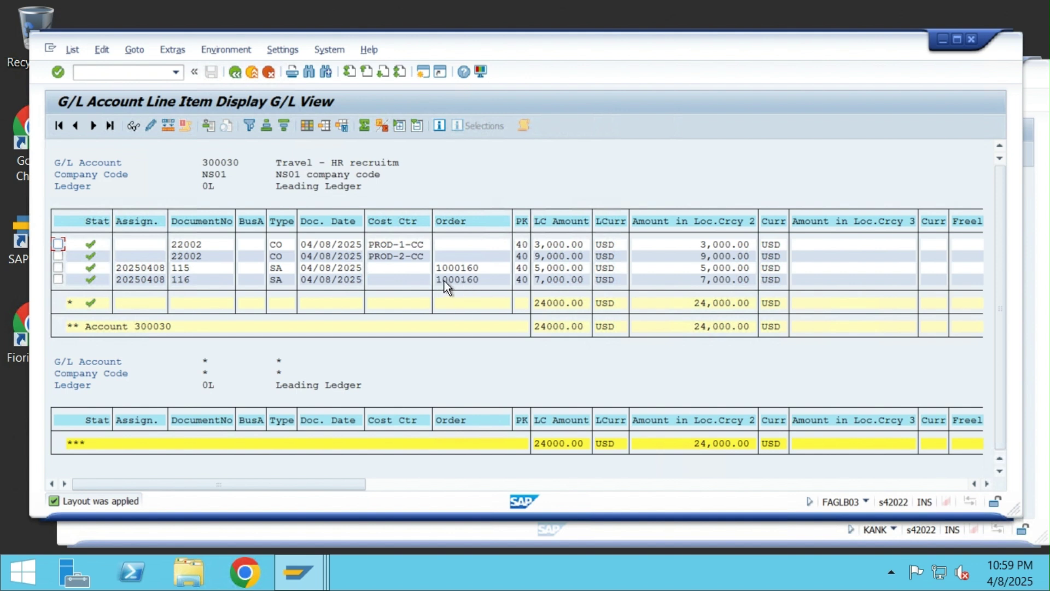
Save the layout as CC-NS01, overwriting the existing one, and return to the account balance display
left_click(341, 127)
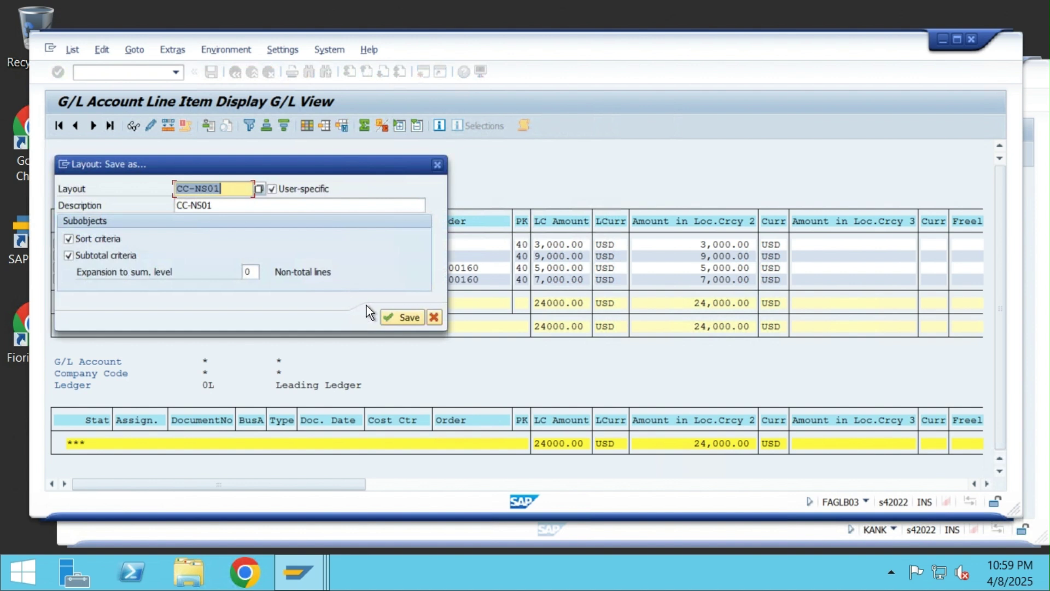
left_click(385, 320)
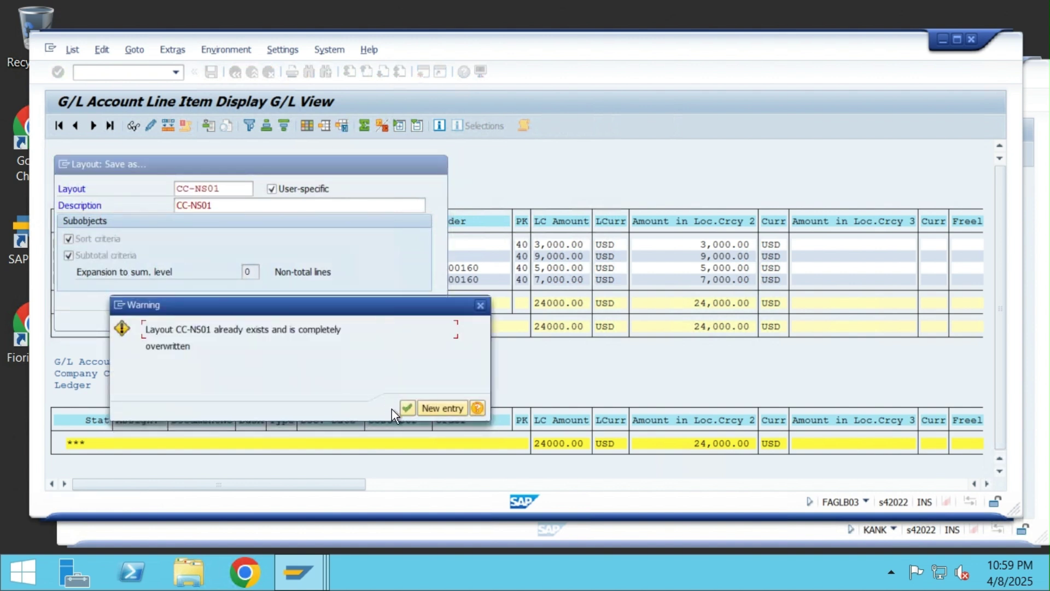
left_click(407, 407)
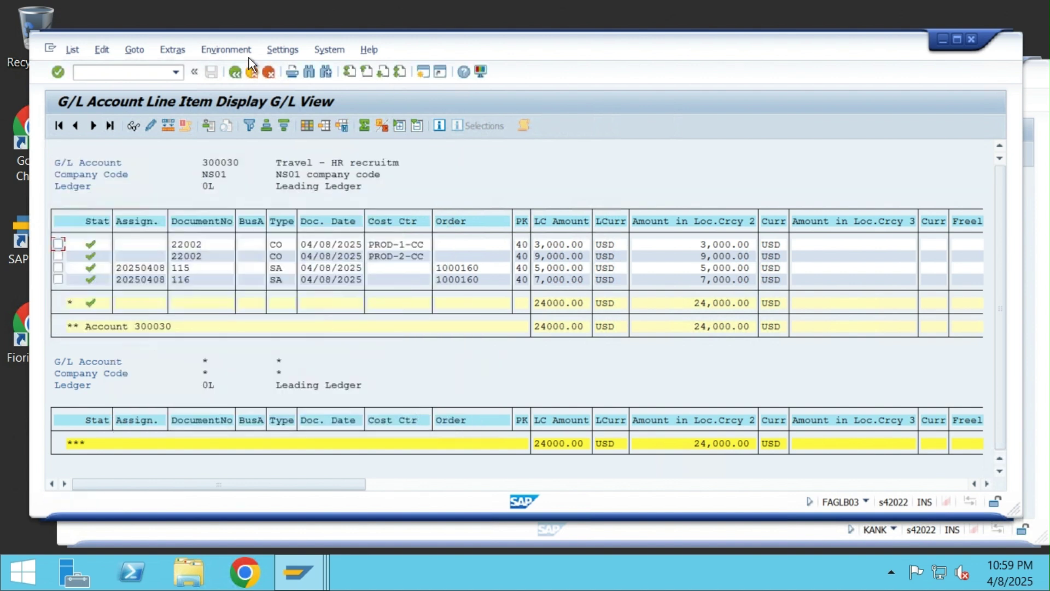
left_click(234, 72)
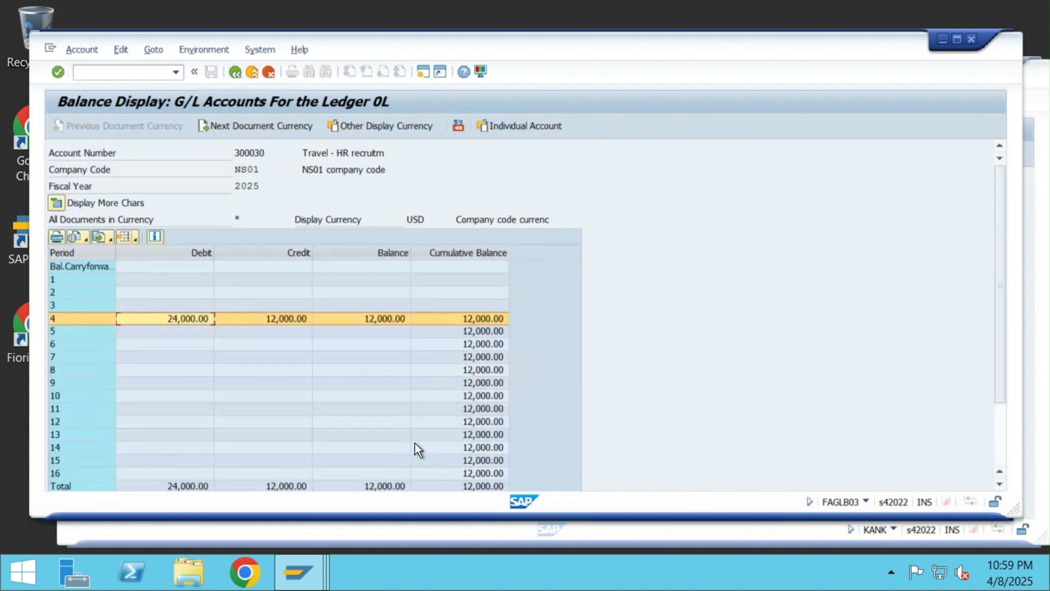
Review the period 4 credit line items with layout CC-NS01 and return to the balance display
double_click(293, 320)
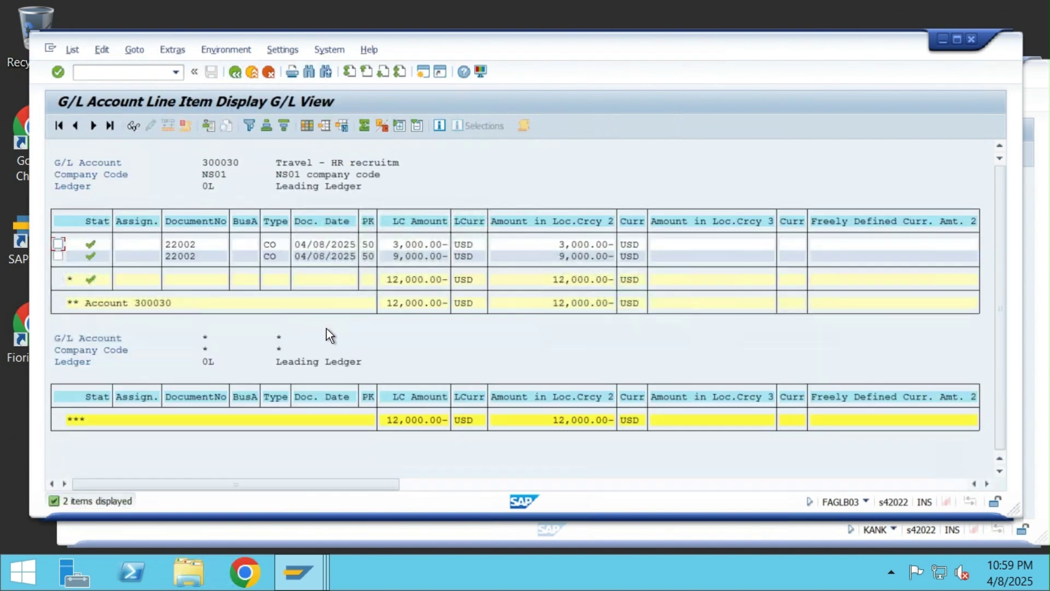
left_click(326, 126)
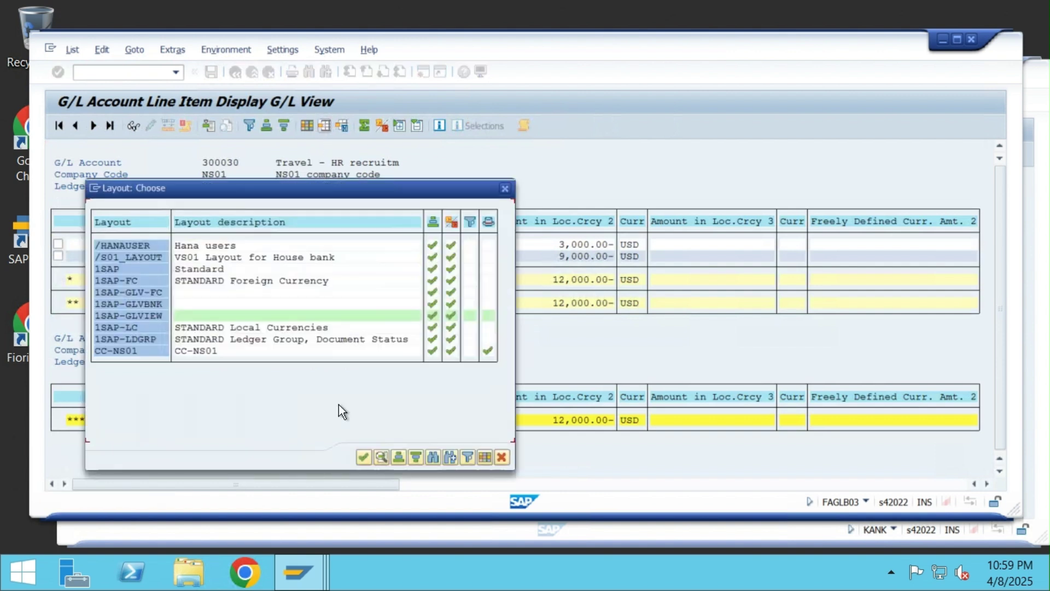
double_click(209, 353)
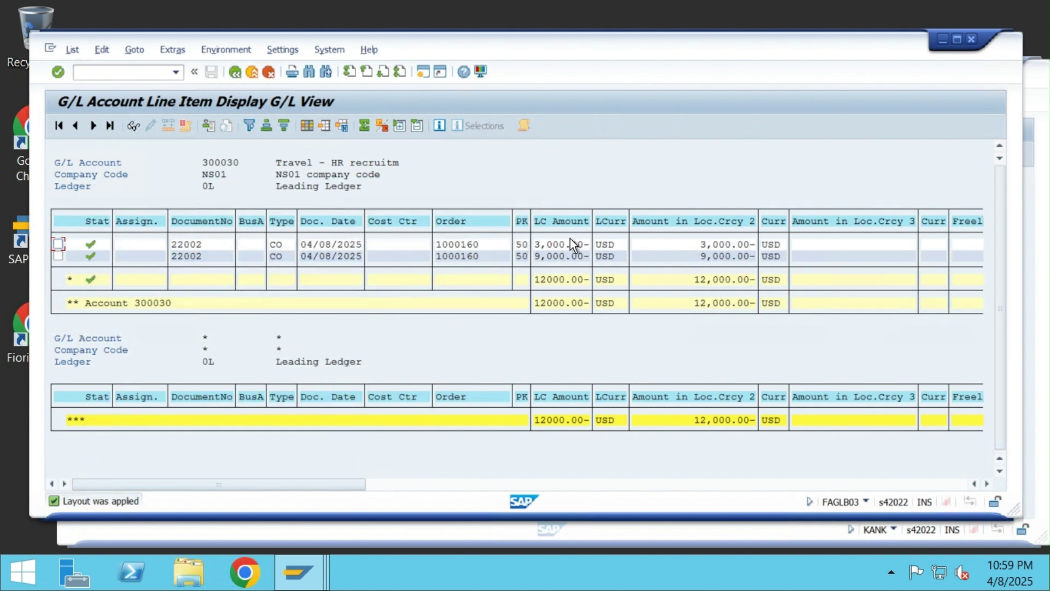
left_click(235, 71)
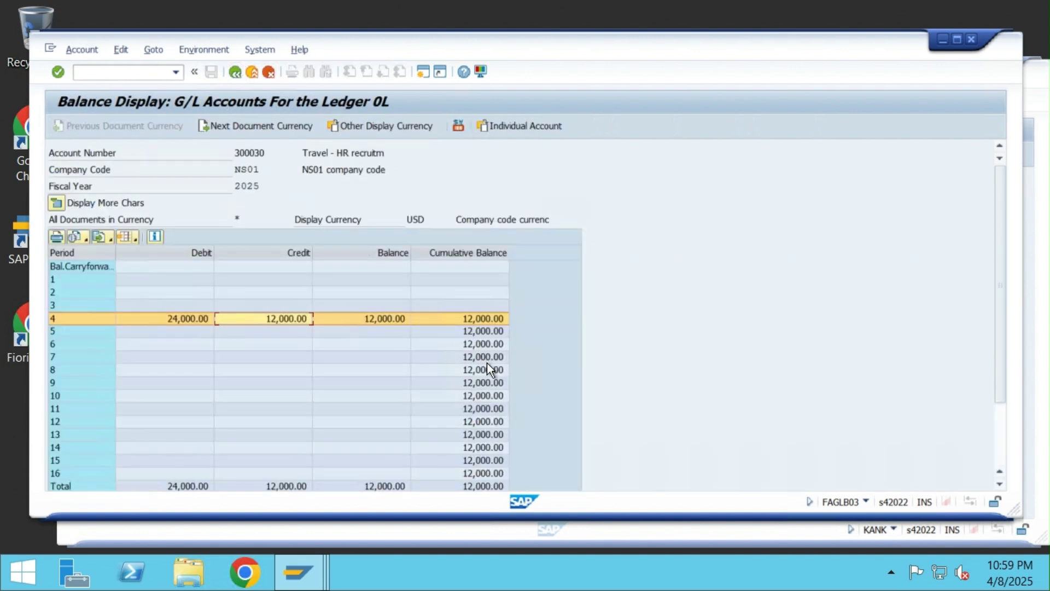
Drill down to the line items behind the period 4 cumulative balance and show them with layout CC-NS01
double_click(475, 317)
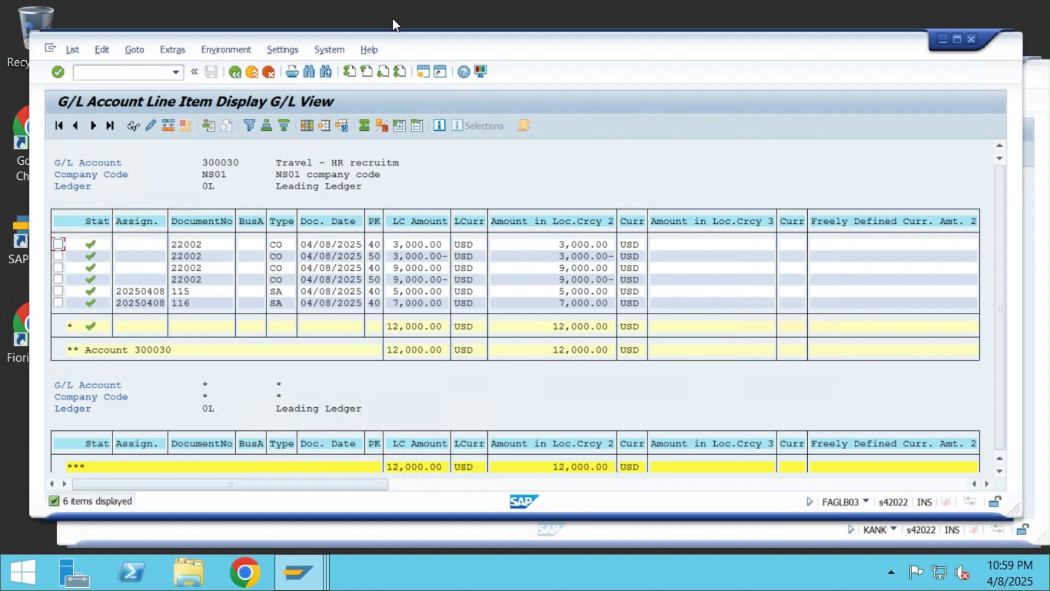
left_click(322, 127)
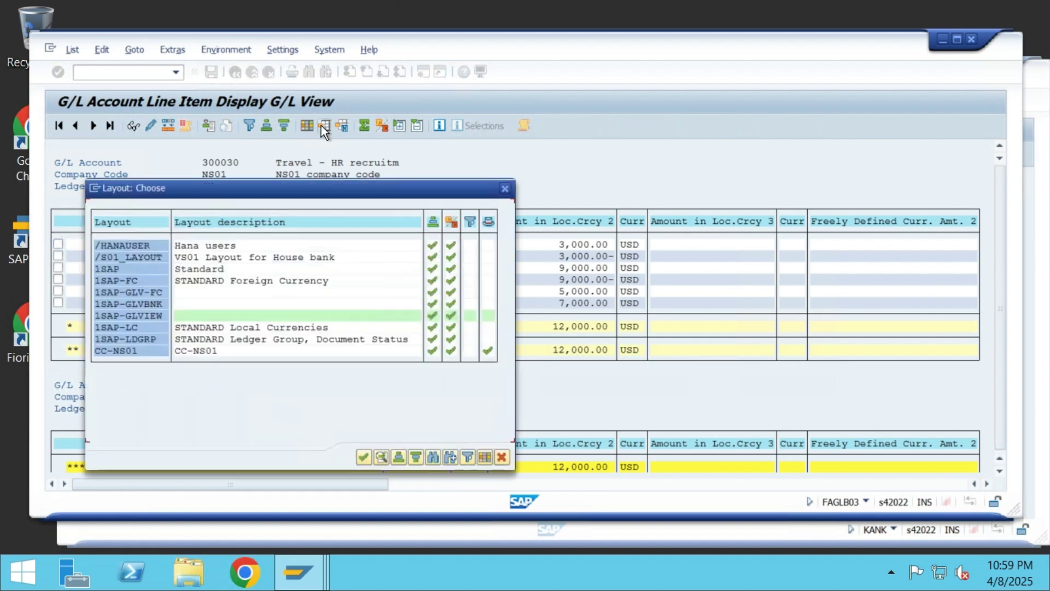
double_click(196, 352)
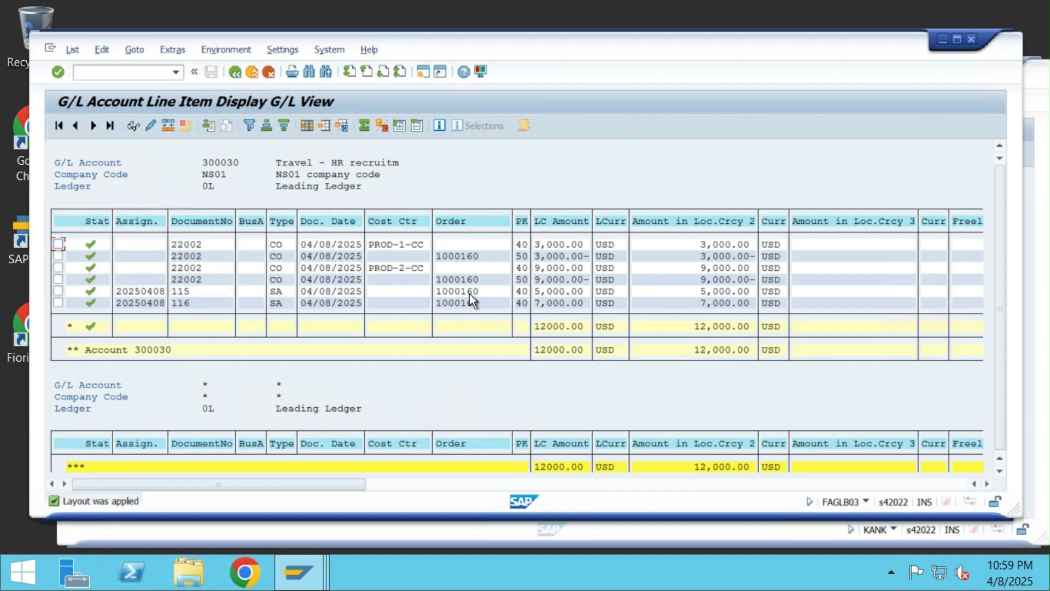